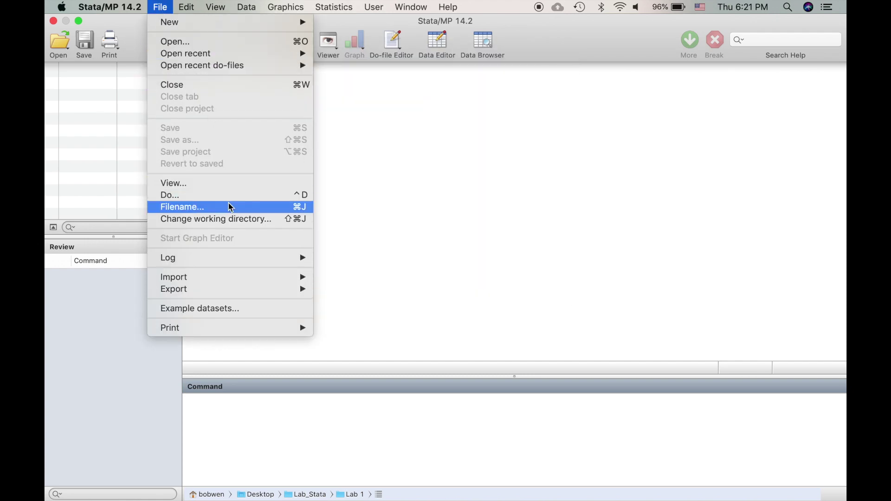
# - Set the working directory to the Lab 1 folder in Desktop/Lab_Stata
pyautogui.moveTo(203, 71)
pyautogui.moveTo(195, 54)
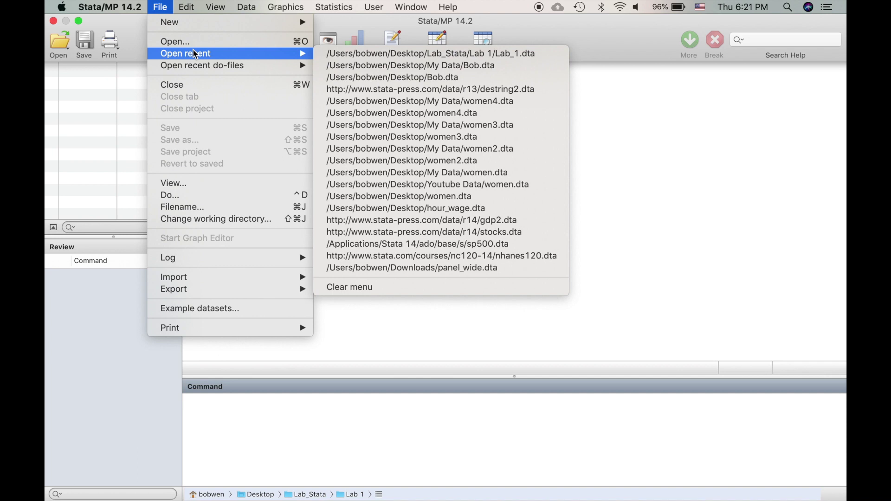
pyautogui.click(235, 219)
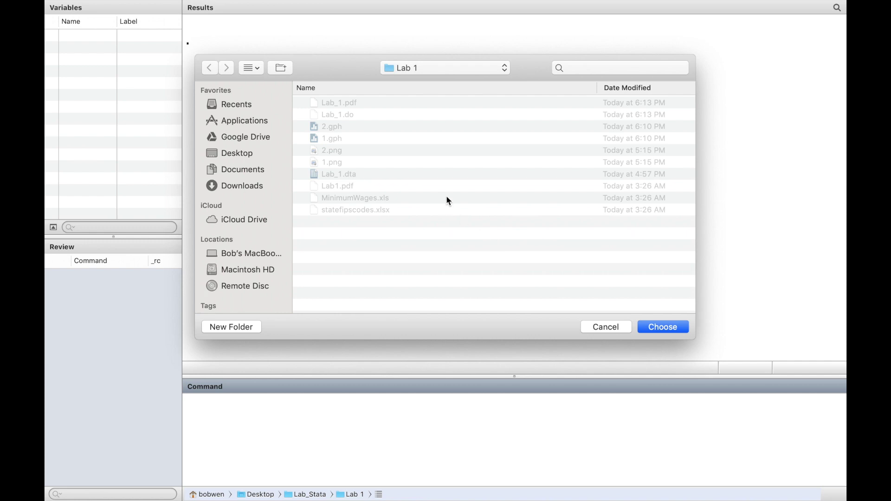
pyautogui.click(663, 328)
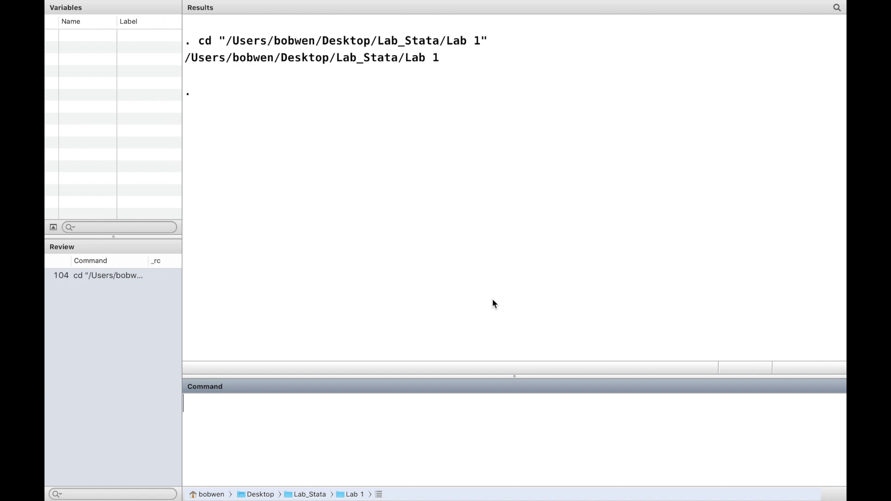
# - Import Sheet1 of MinimumWages.xls, treating the first row as variable names
pyautogui.moveTo(222, 33)
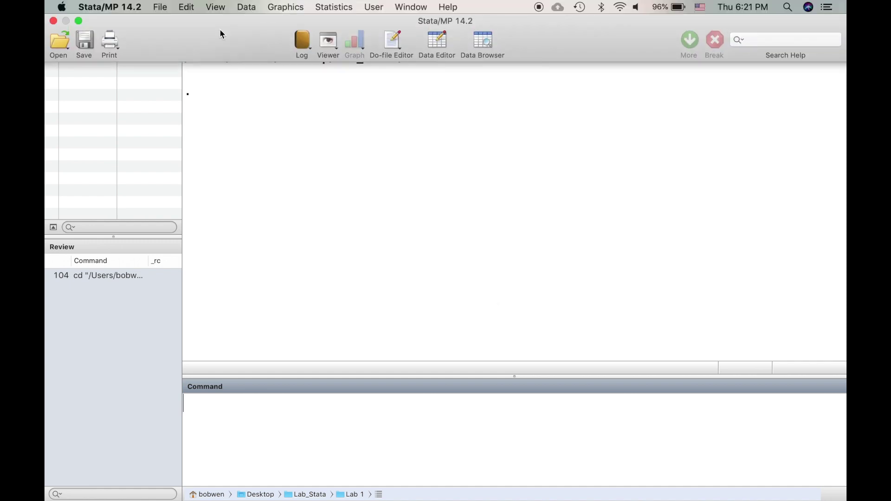
pyautogui.click(163, 9)
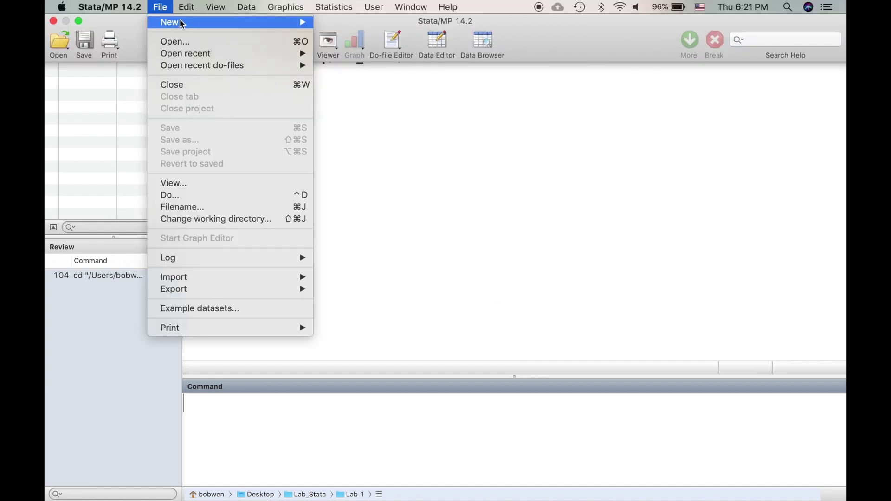
pyautogui.moveTo(188, 10)
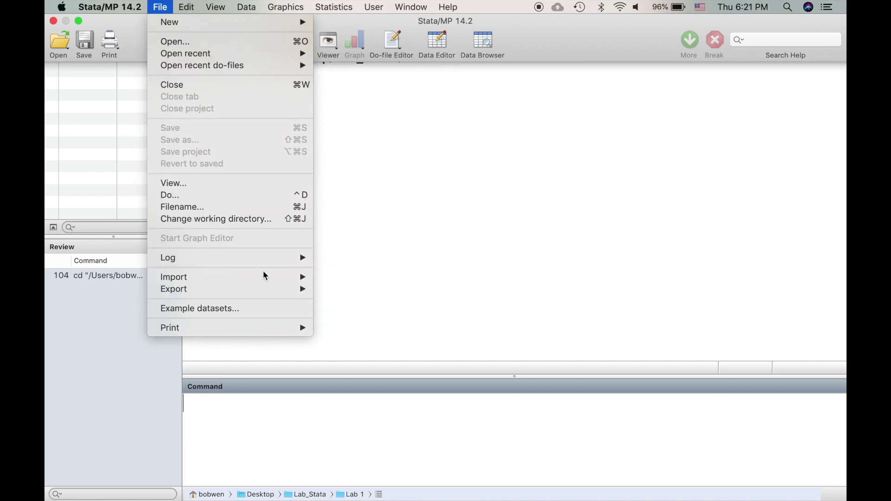
pyautogui.moveTo(270, 278)
pyautogui.click(359, 277)
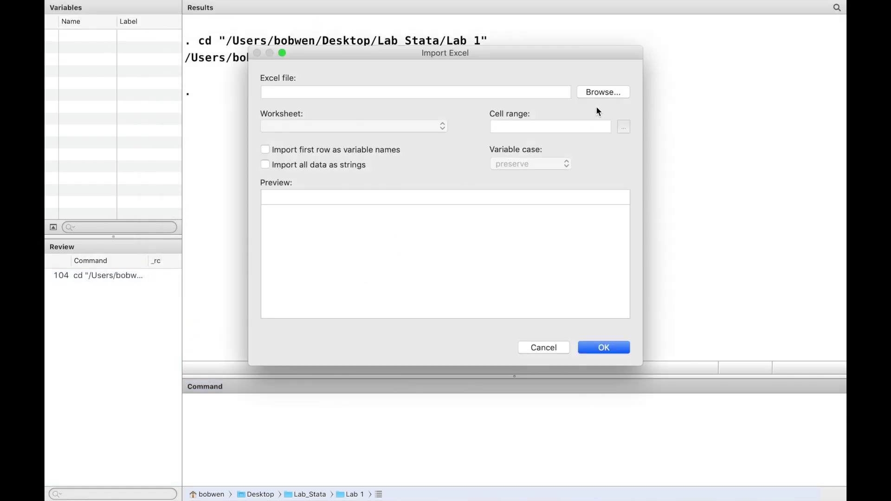
pyautogui.click(606, 94)
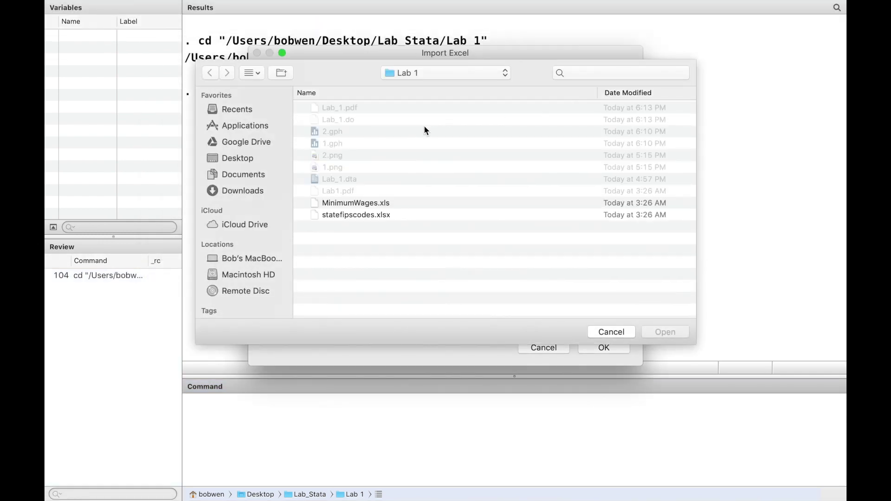
pyautogui.click(384, 203)
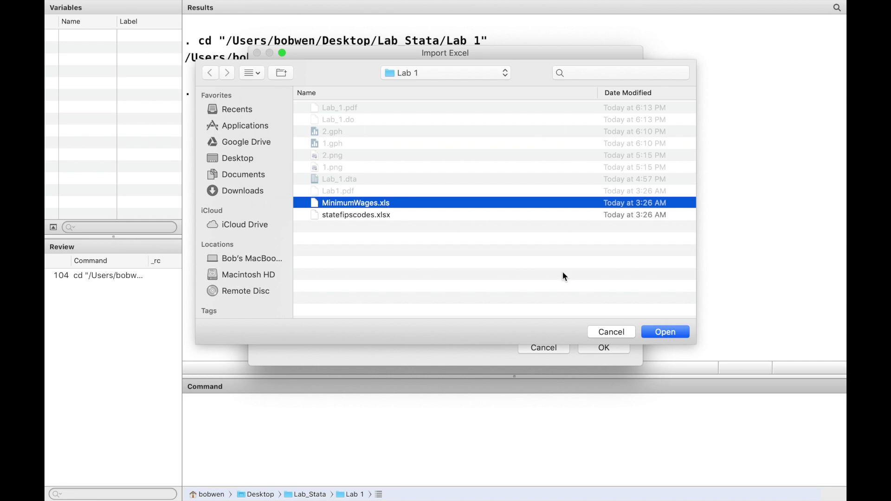
pyautogui.click(667, 332)
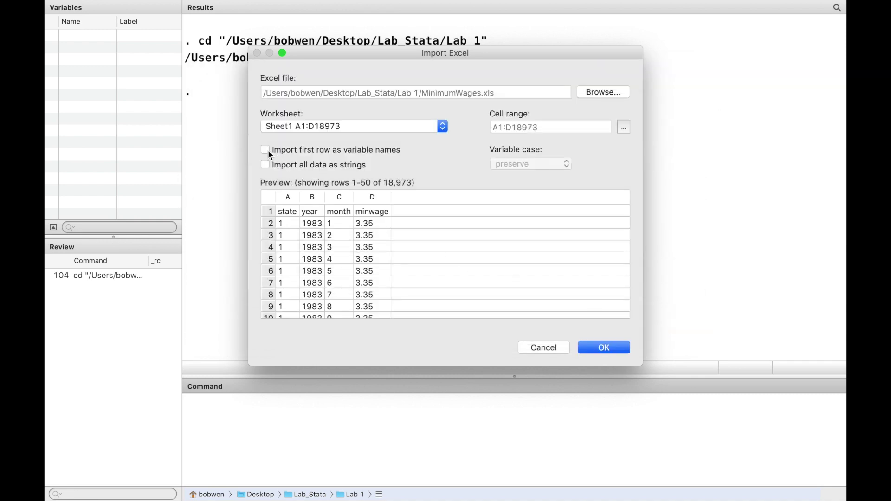
pyautogui.click(267, 149)
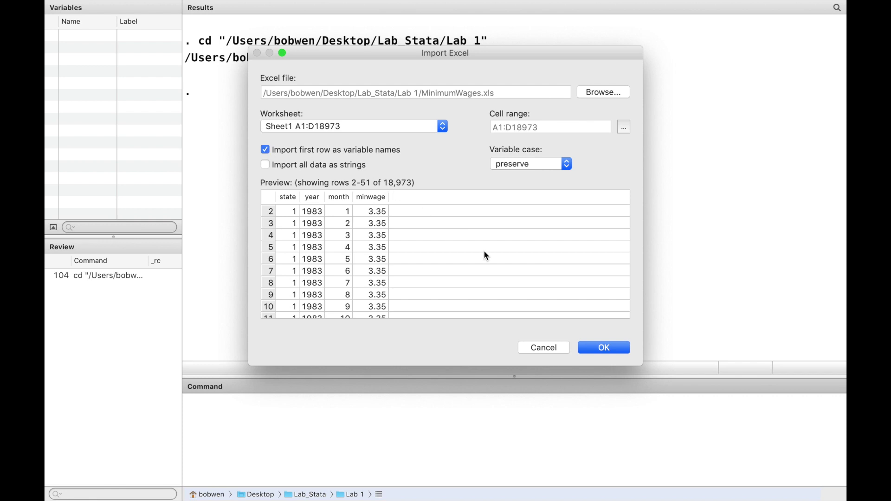
pyautogui.click(611, 348)
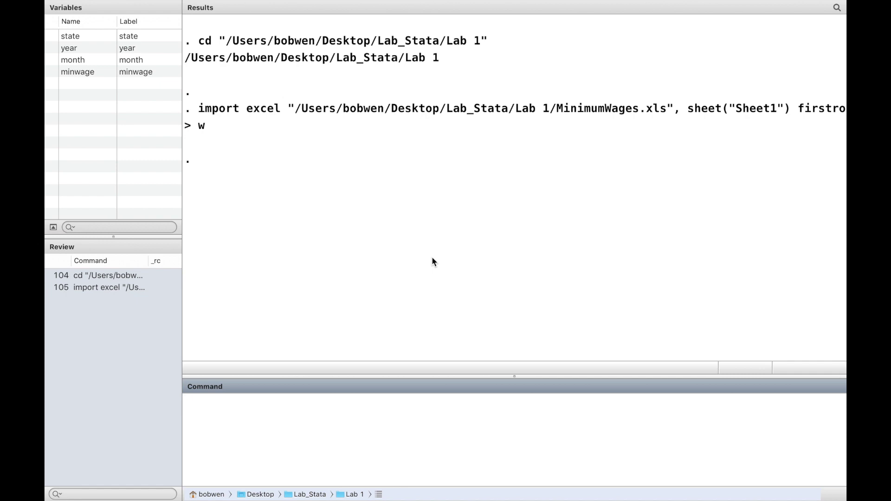
pyautogui.moveTo(349, 2)
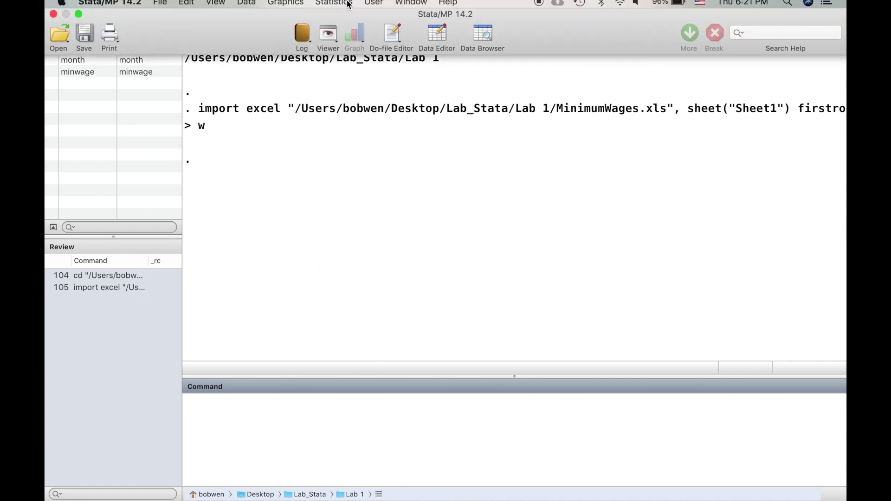
pyautogui.click(482, 40)
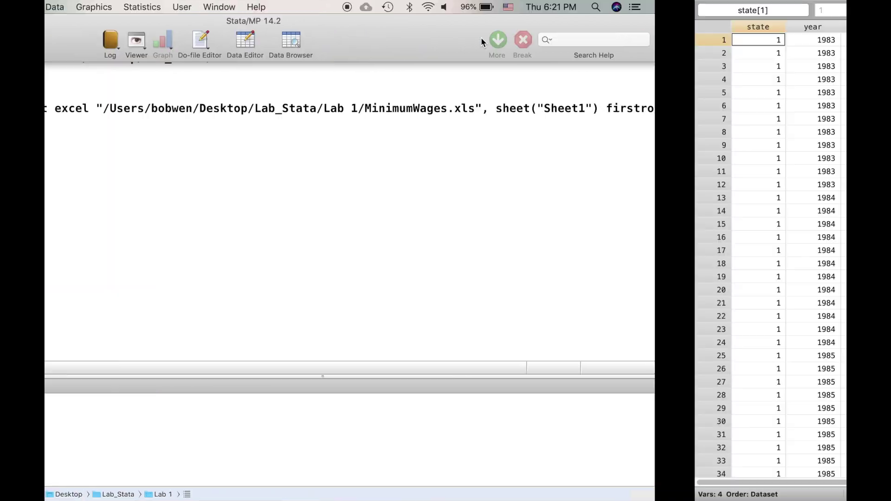
pyautogui.press('super+w')
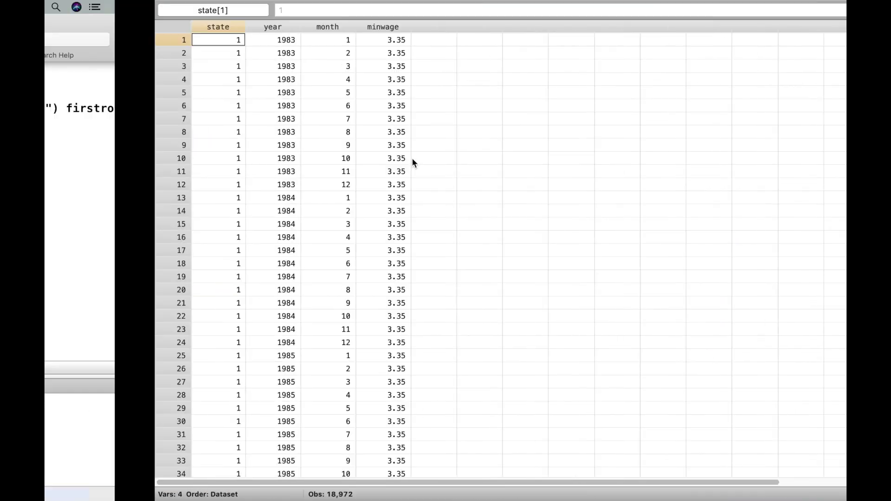
pyautogui.click(274, 412)
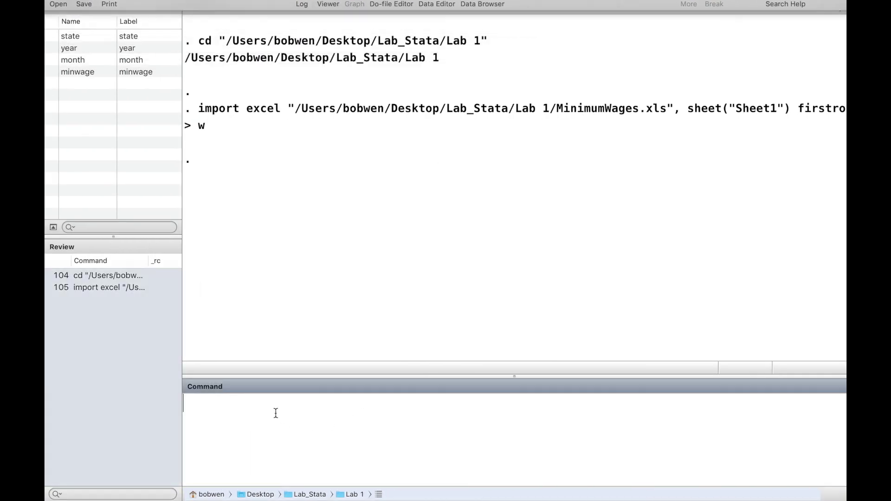
pyautogui.write('brow')
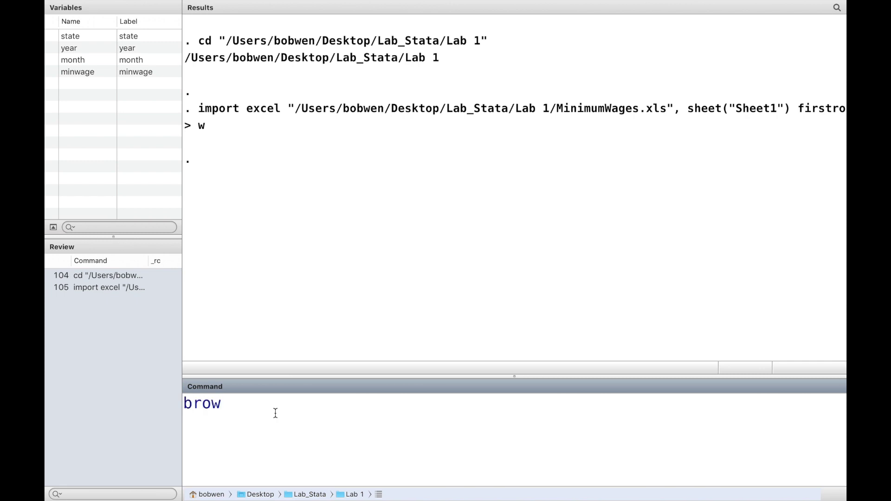
pyautogui.write('se')
pyautogui.press('Return')
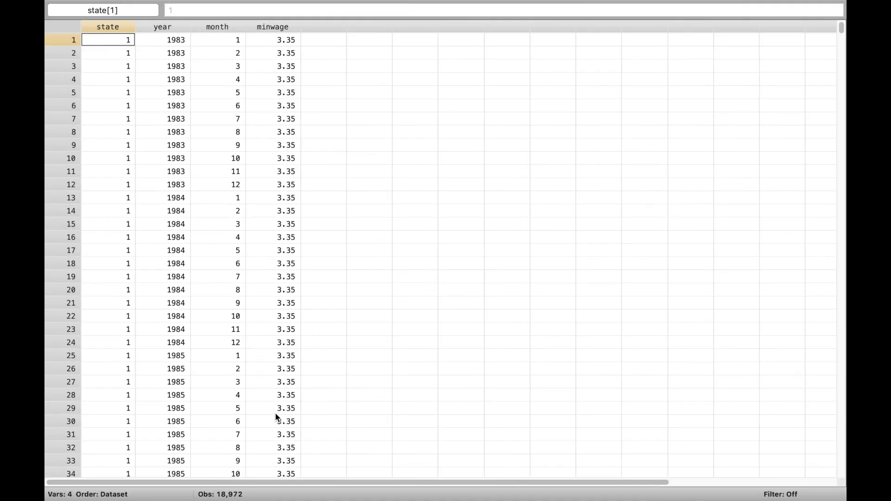
pyautogui.press('super+w')
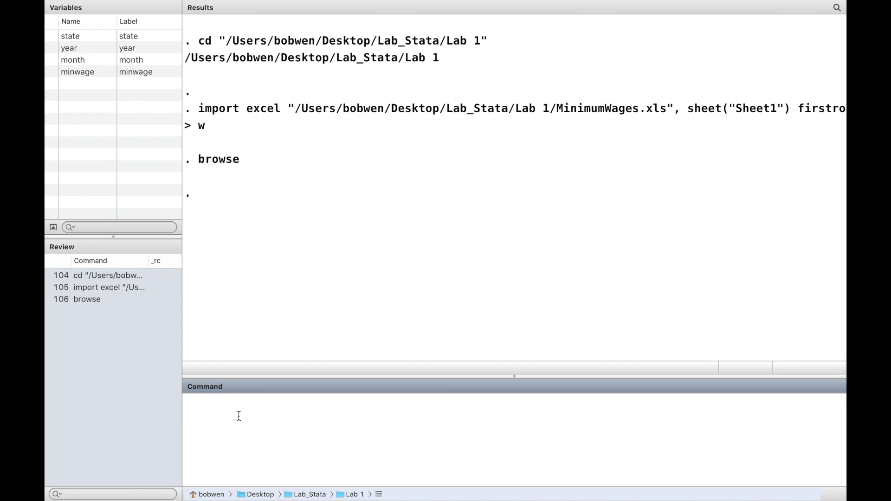
pyautogui.press('super+8')
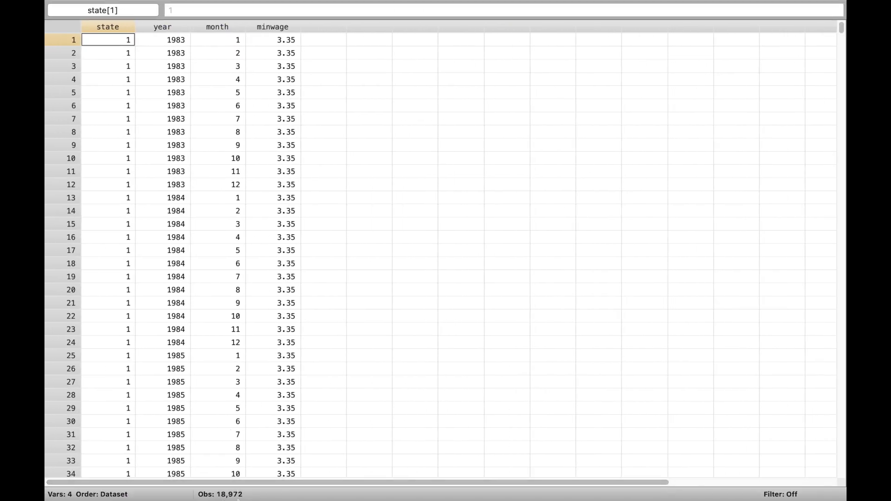
pyautogui.press('super+w')
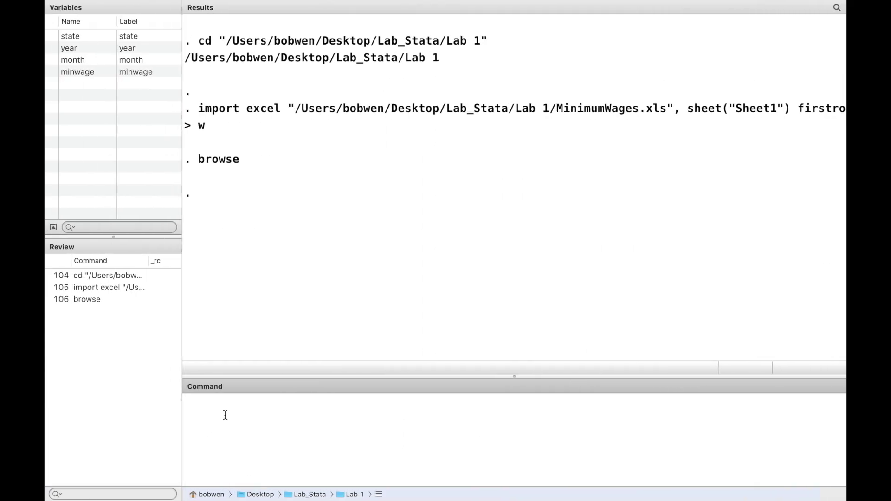
pyautogui.click(225, 415)
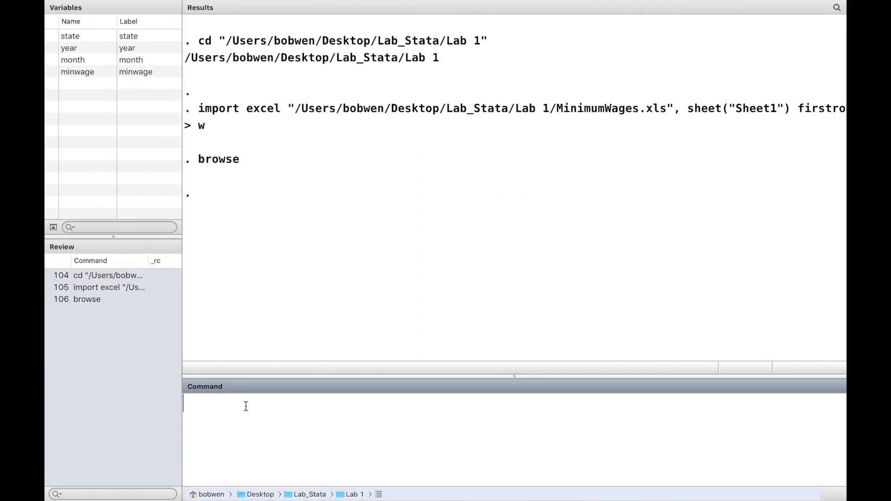
# - Run count, then count if year==1983, giving 18,972 and 612 observations
pyautogui.write('count')
pyautogui.press('Return')
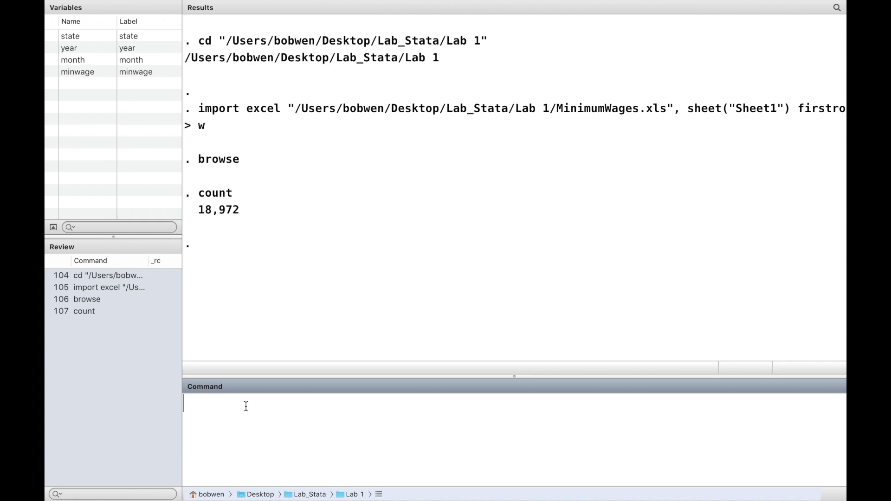
pyautogui.write('count if yea')
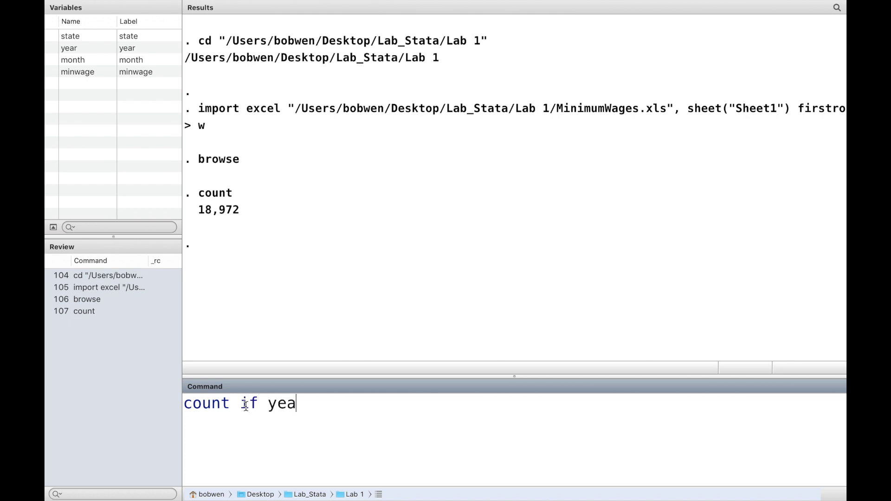
pyautogui.write('r==1983')
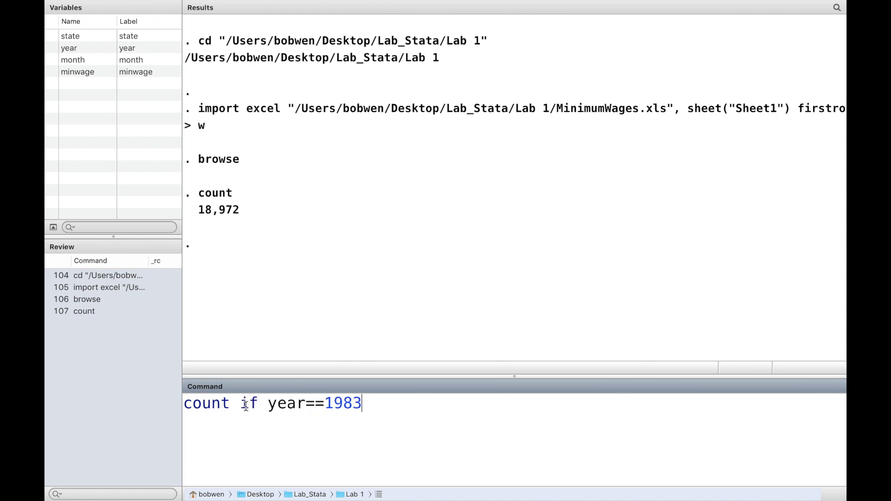
pyautogui.press('Return')
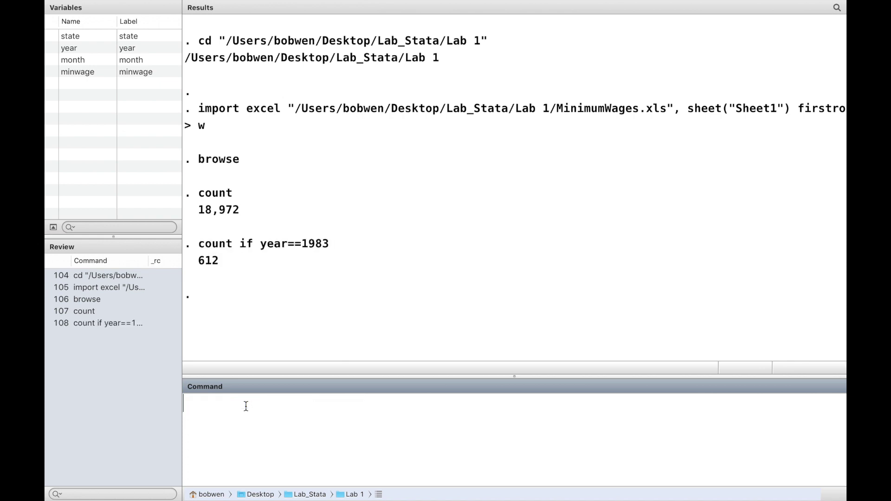
# - Tabulate year, showing 612 observations for each year from 1983 to 2013
pyautogui.write('tabulate year')
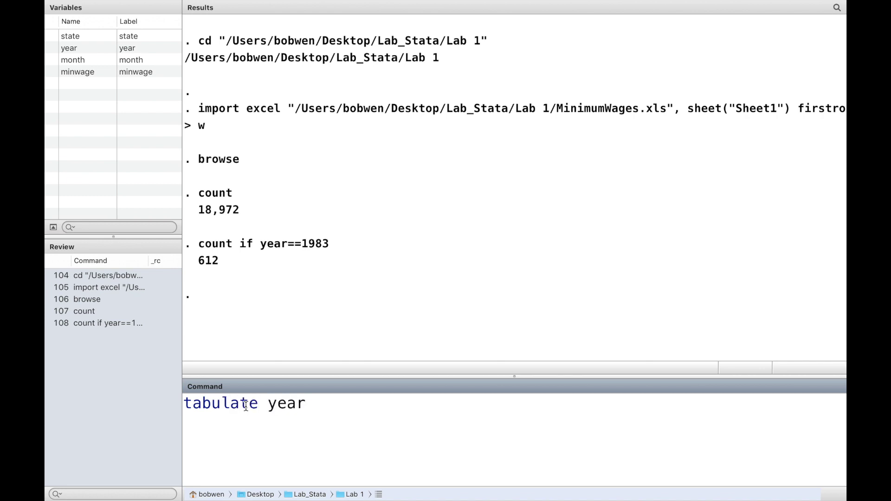
pyautogui.press('Return')
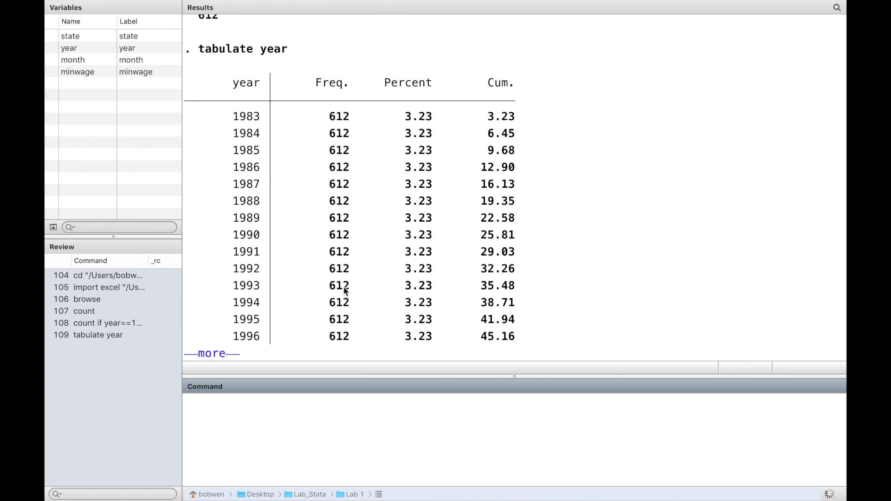
pyautogui.press('space')
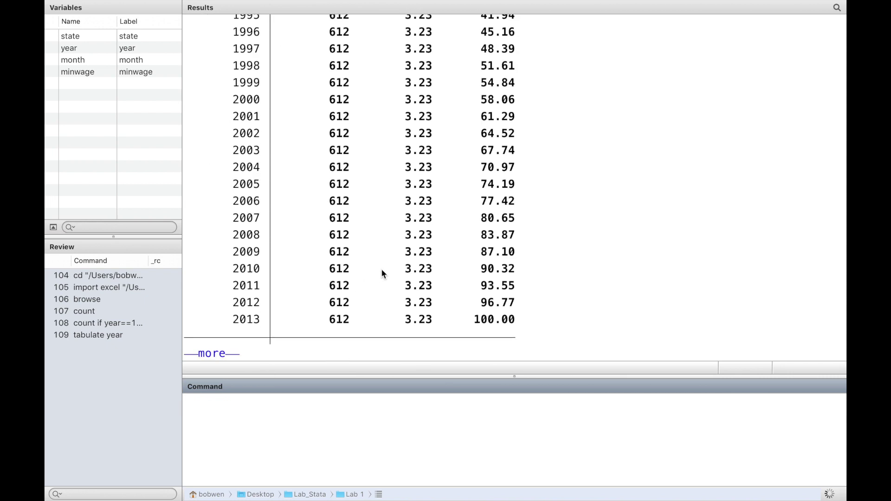
pyautogui.press('space')
pyautogui.scroll(5, 408, 269)
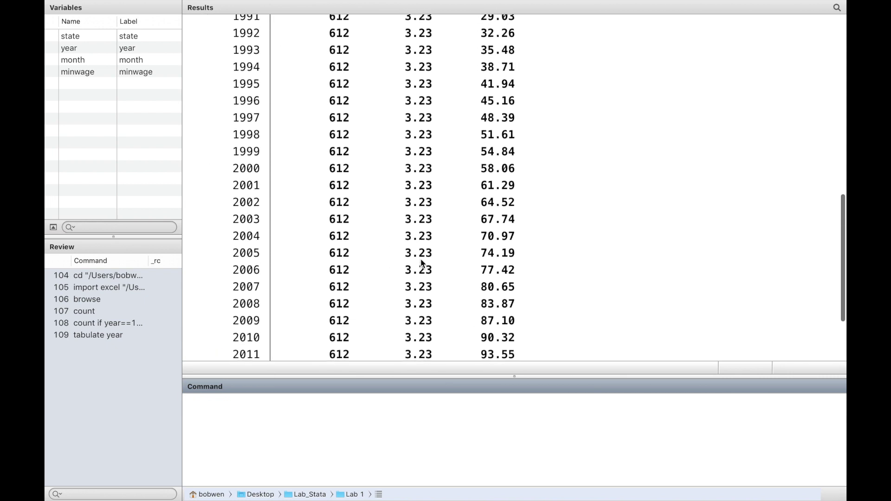
pyautogui.scroll(8, 422, 260)
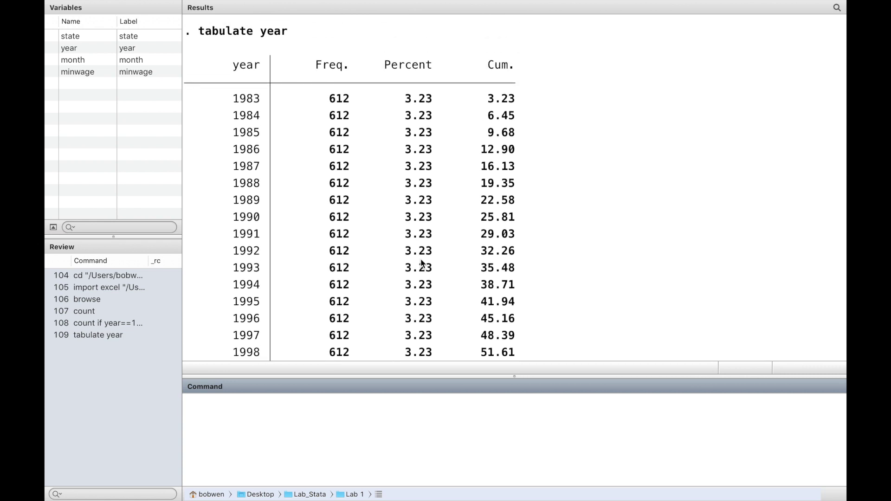
pyautogui.scroll(-10, 421, 261)
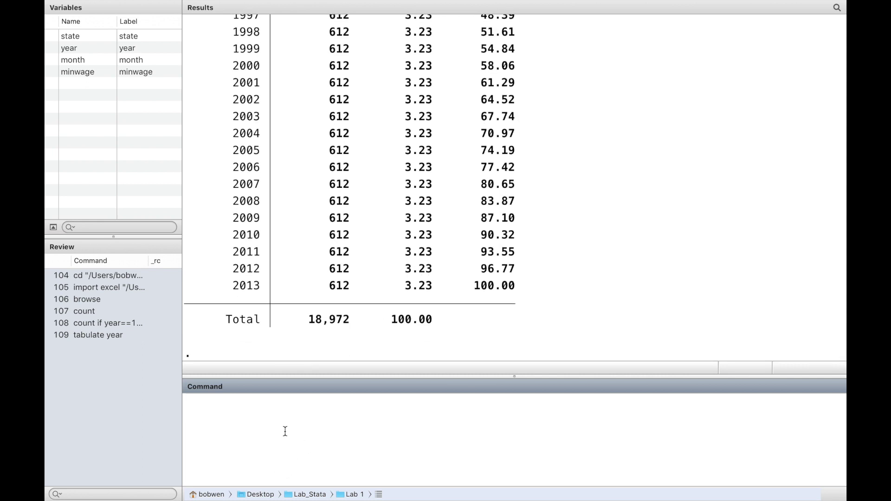
pyautogui.write('summarize')
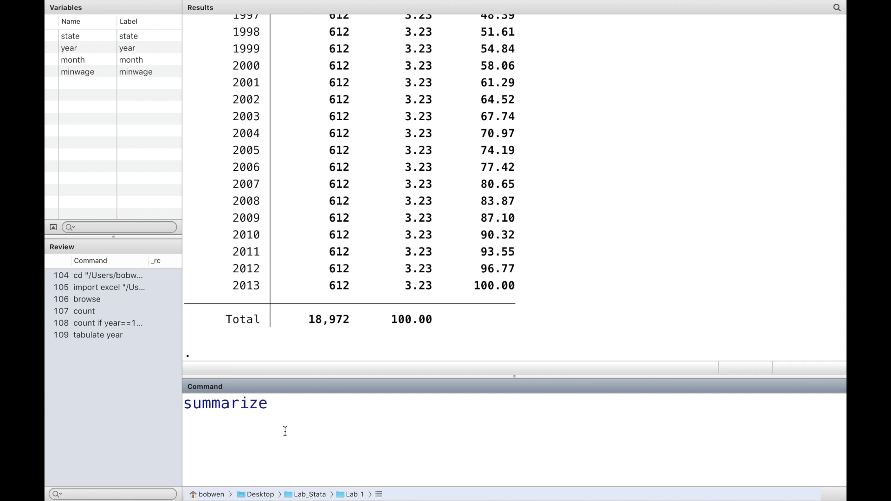
pyautogui.write(' minwag')
pyautogui.write('e')
# - Summarize minwage: 18,972 observations, mean 5.084613, range 3.35 to 9.19
pyautogui.press('BackSpace')
pyautogui.write('wage')
pyautogui.press('Return')
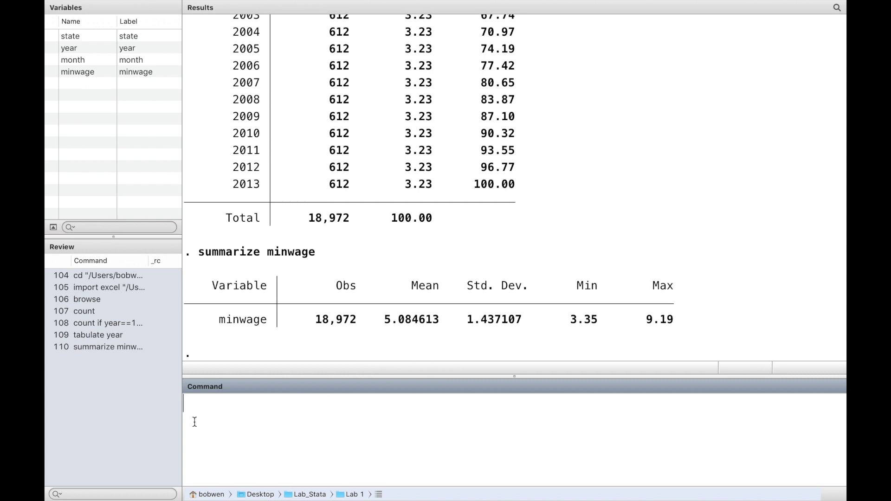
pyautogui.press('Up')
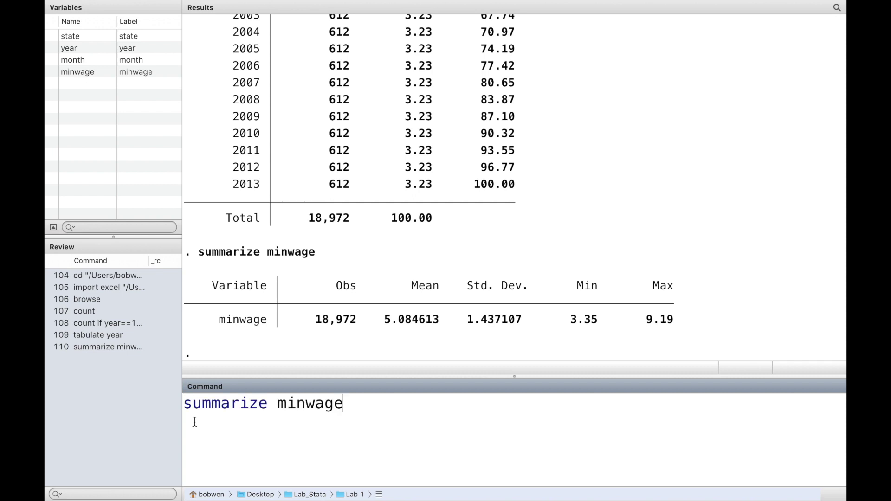
pyautogui.write(', detail')
# - Run summarize minwage, detail for percentiles, median 5.15, variance, skewness and kurtosis
pyautogui.press('Return')
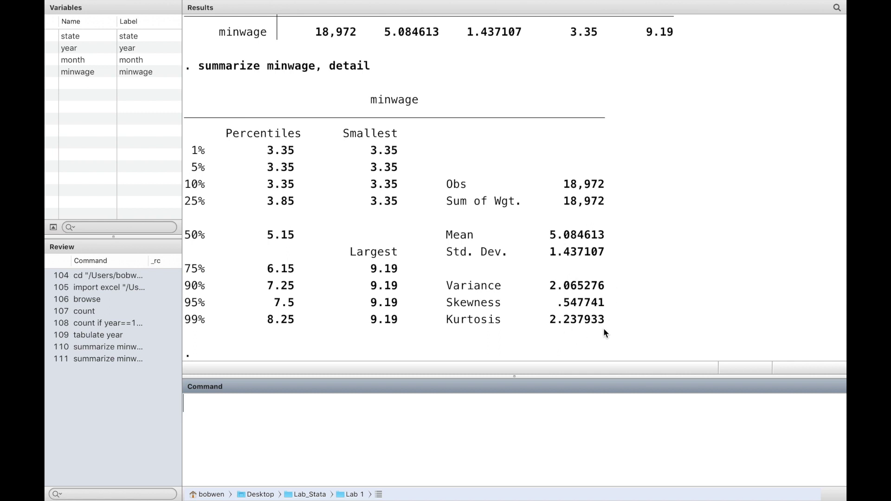
pyautogui.press('pageup')
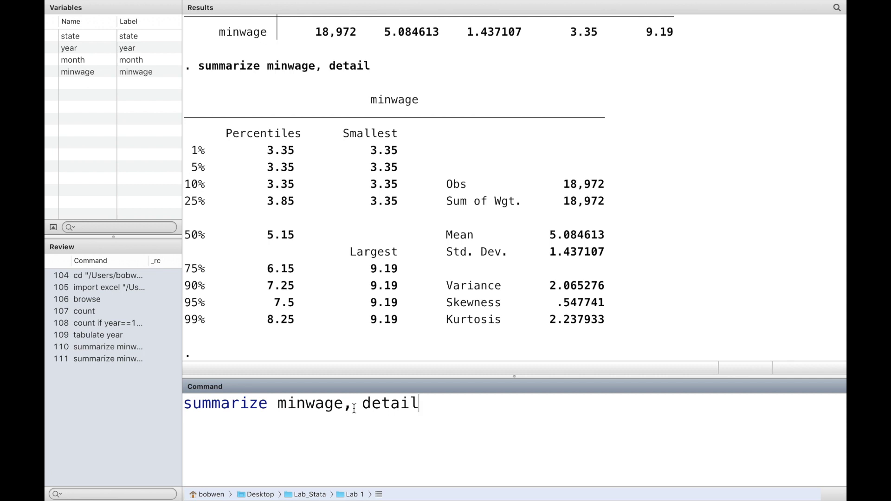
pyautogui.press('BackSpace')
pyautogui.press('BackSpace')
pyautogui.press('BackSpace')
pyautogui.press('BackSpace')
pyautogui.press('BackSpace')
pyautogui.press('BackSpace')
pyautogui.press('BackSpace')
pyautogui.press('BackSpace')
pyautogui.write('if ')
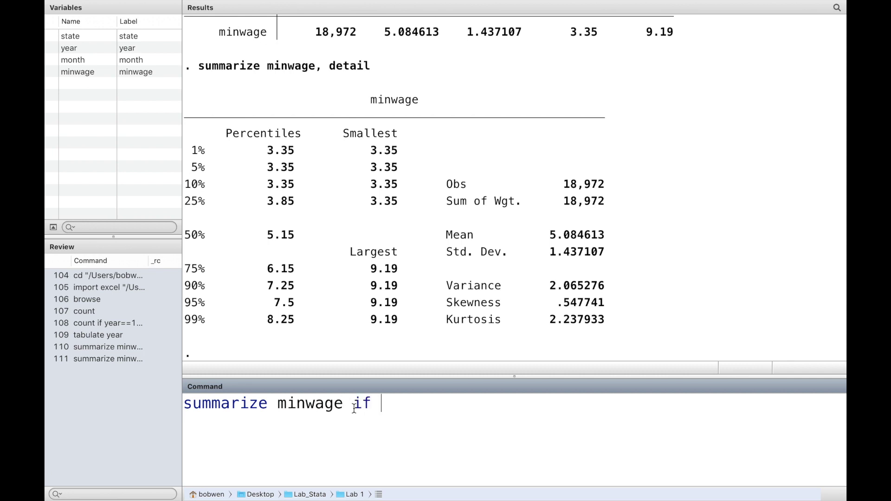
pyautogui.write('year==2010')
# - Summarize minwage for year==2010, then for month==3
pyautogui.press('Return')
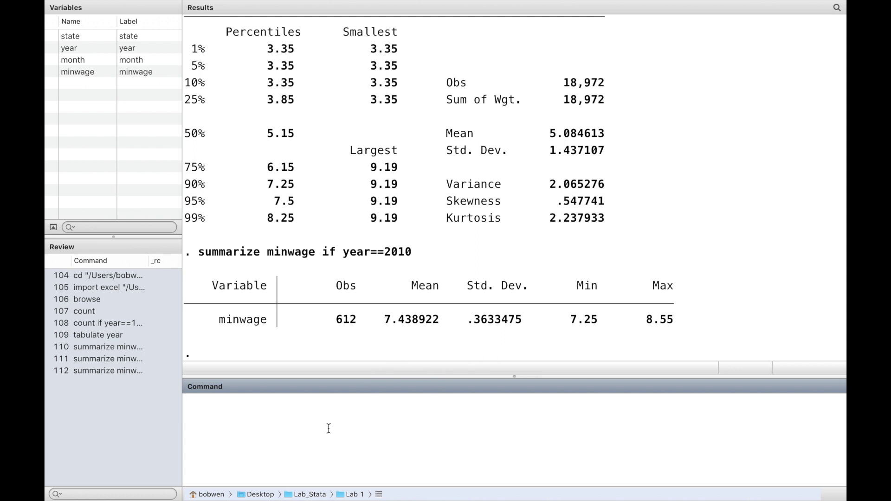
pyautogui.press('Up')
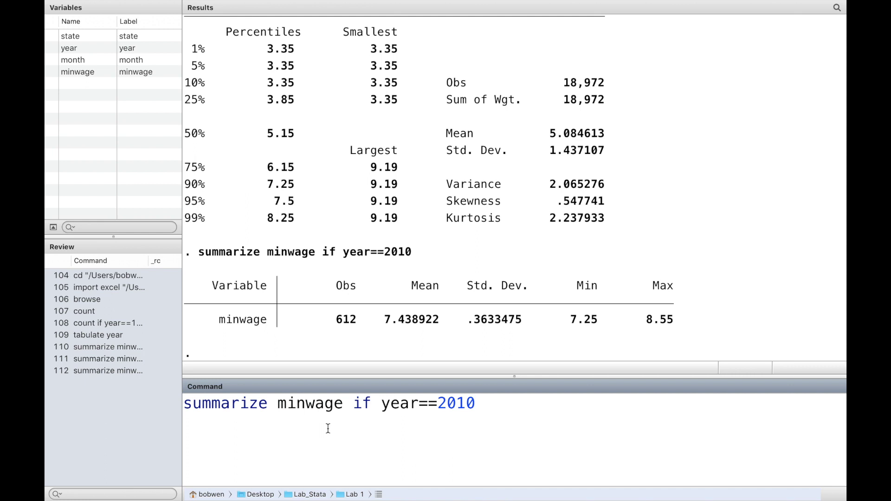
pyautogui.press('BackSpace')
pyautogui.press('BackSpace')
pyautogui.press('BackSpace')
pyautogui.press('BackSpace')
pyautogui.press('BackSpace')
pyautogui.press('BackSpace')
pyautogui.press('BackSpace')
pyautogui.press('BackSpace')
pyautogui.press('BackSpace')
pyautogui.press('BackSpace')
pyautogui.write('m')
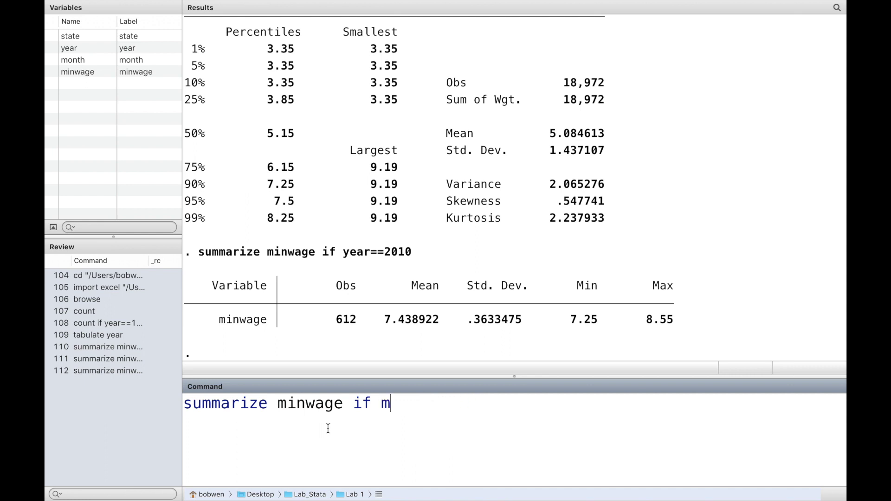
pyautogui.write('onth==3')
pyautogui.press('Return')
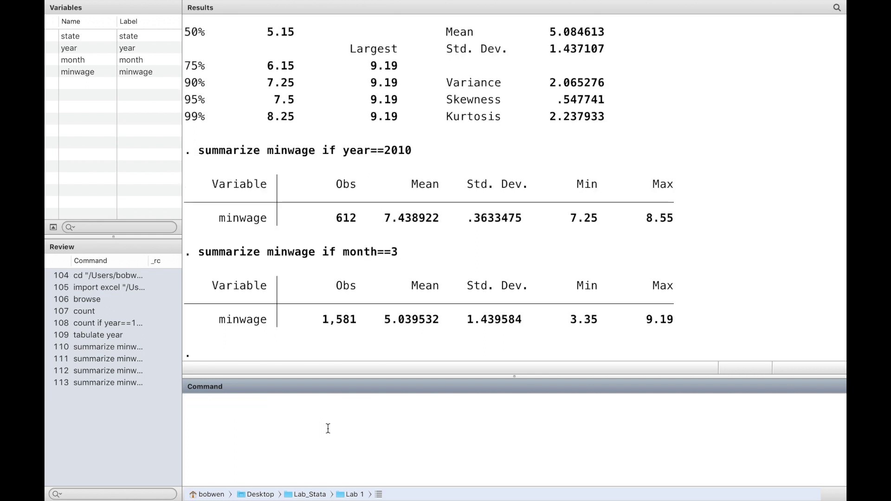
# - Summarize minwage for March 2010 using year==2010 & month==3
pyautogui.press('Up')
pyautogui.press('Up')
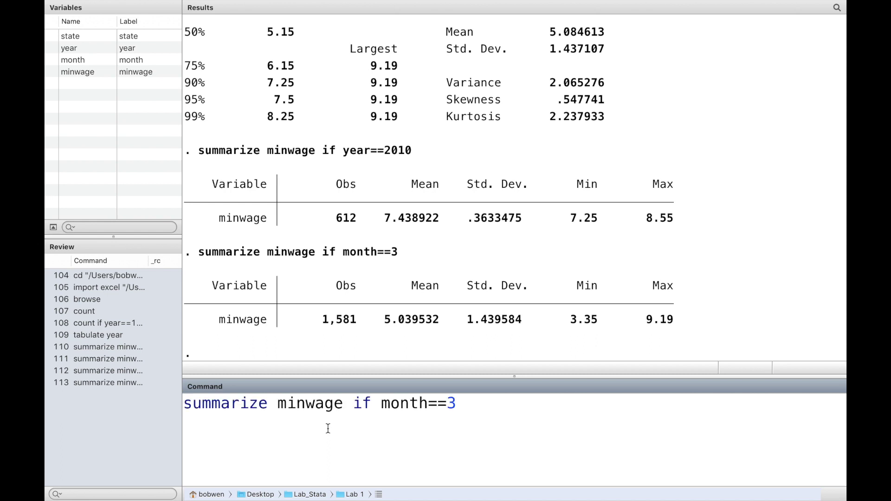
pyautogui.write('%')
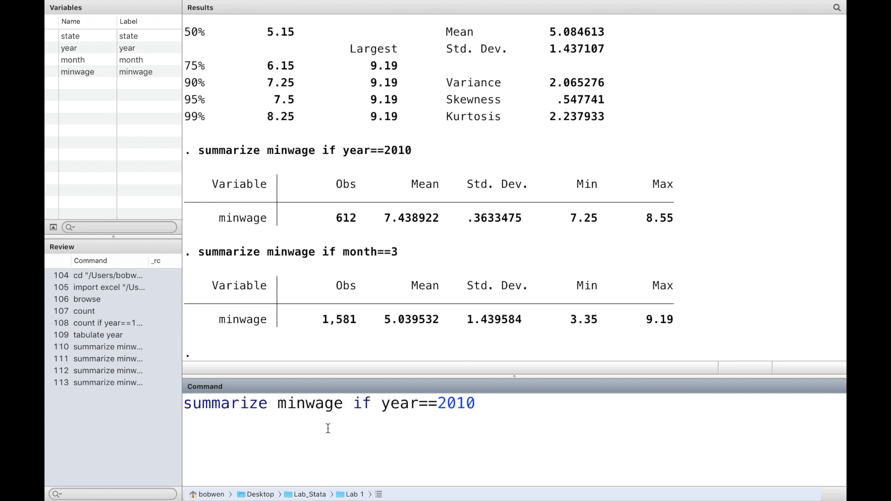
pyautogui.press('BackSpace')
pyautogui.write('& month')
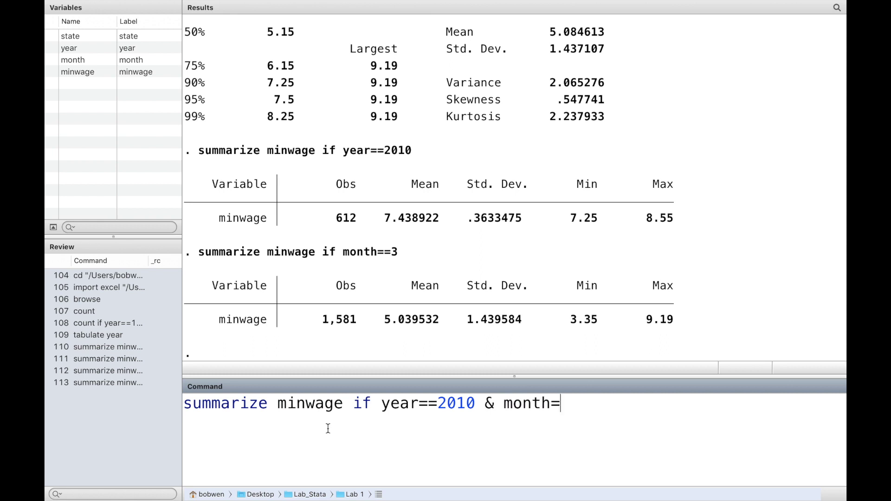
pyautogui.write('=3')
pyautogui.press('Return')
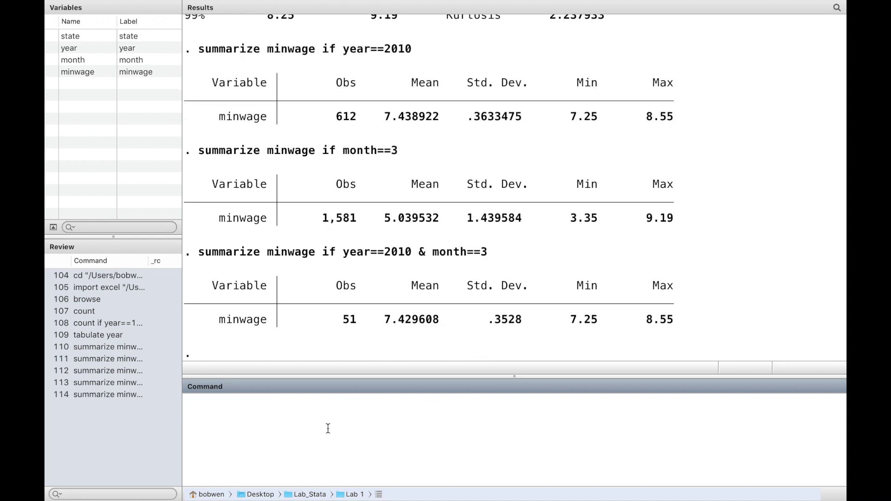
# - Summarize minwage for state 45 in detail, then for state 45 over 2001–2010
pyautogui.write('summarize minwage if state==')
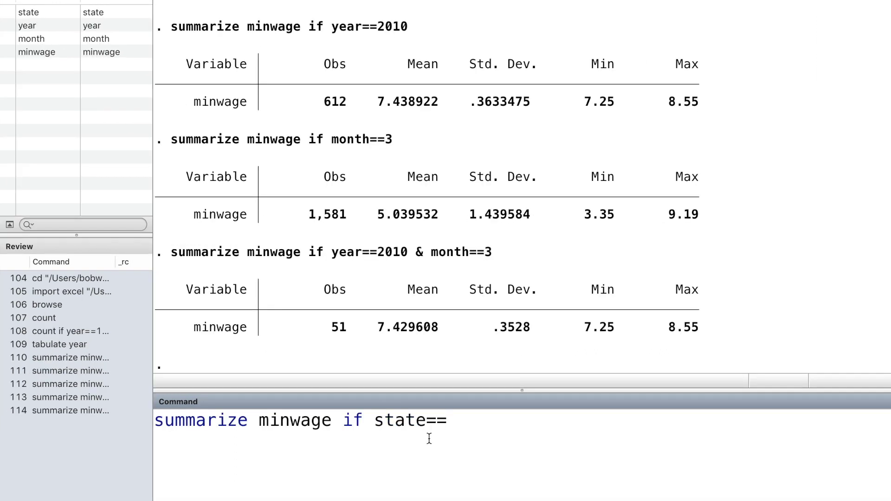
pyautogui.write('45, detail')
pyautogui.press('Return')
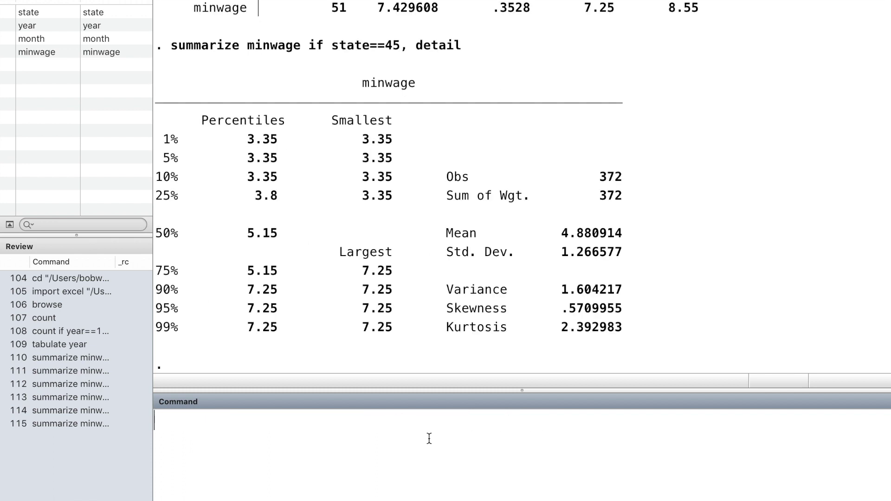
pyautogui.write('summarize minwage if state==45 & year>=2001')
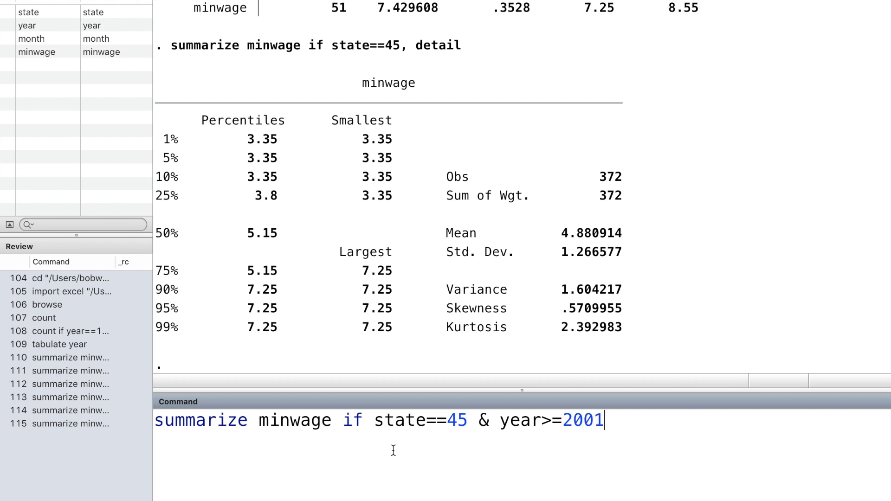
pyautogui.write(' & year<=')
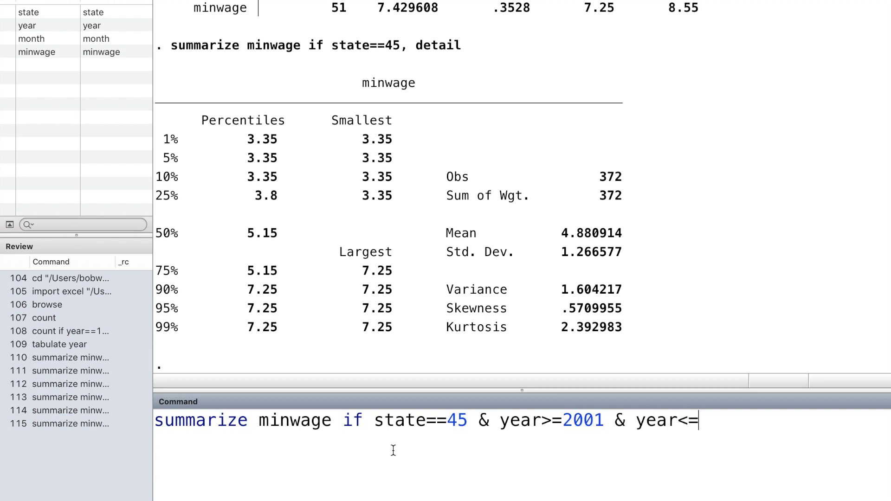
pyautogui.write('2010')
pyautogui.press('Return')
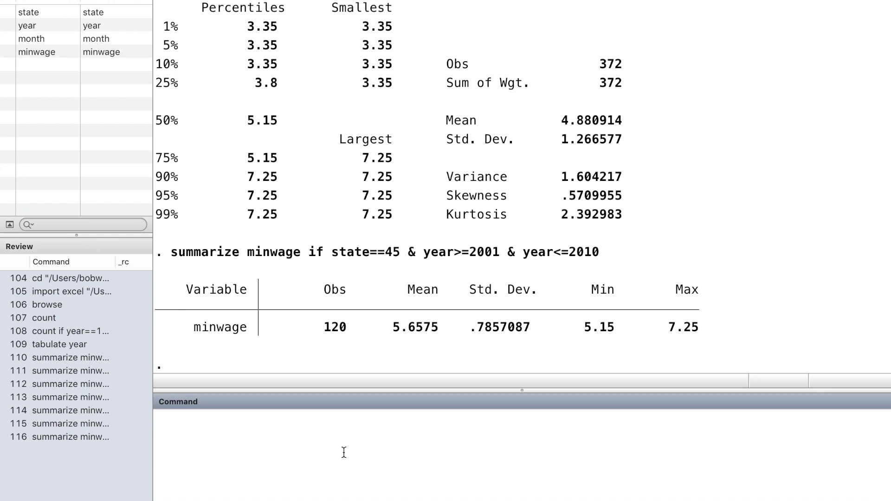
# - Run tabulate year, summarize(minwage); mean minwage rises from 3.36 in 1983 to 7.54 in 2013
pyautogui.write('tabulate')
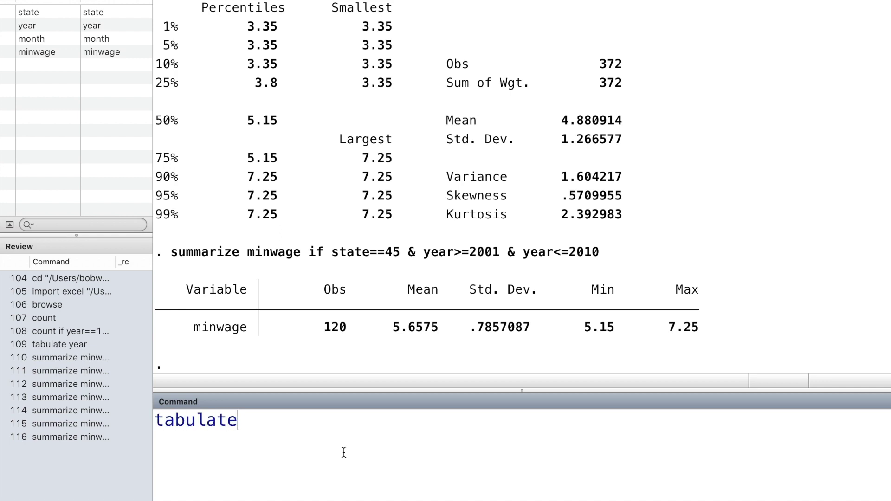
pyautogui.write(' year, su')
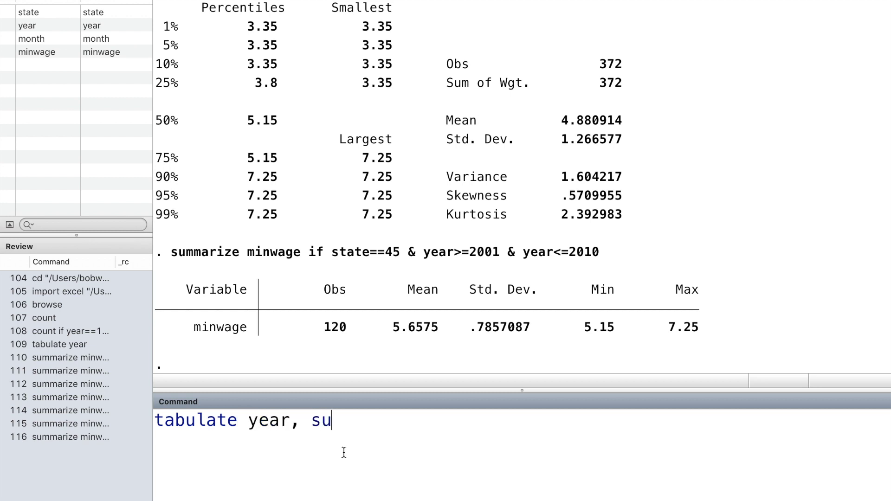
pyautogui.write('mmarize')
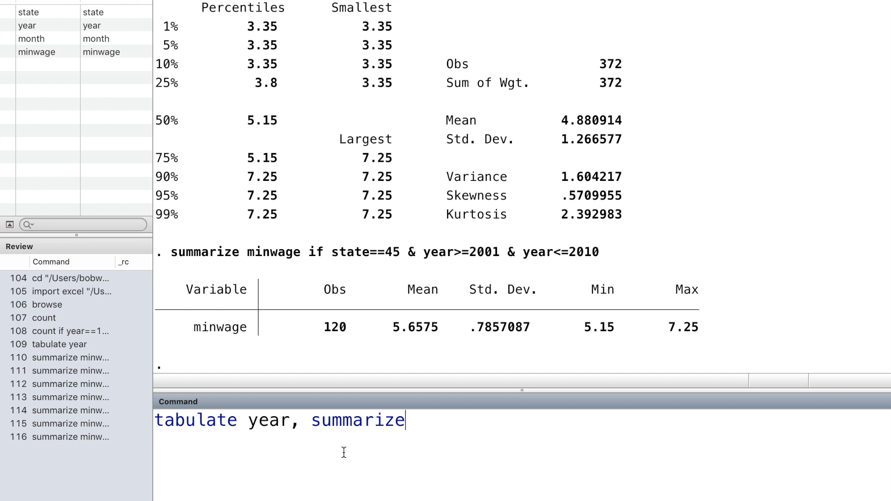
pyautogui.write('()')
pyautogui.write('minwage')
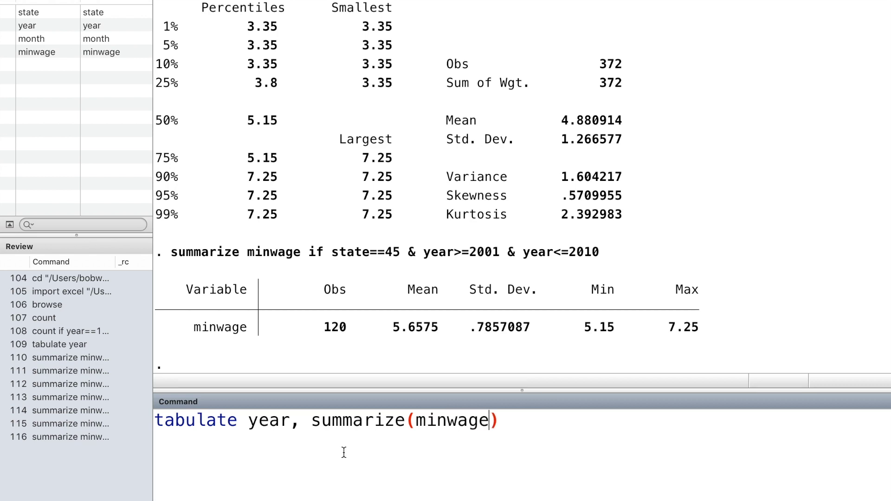
pyautogui.press('Return')
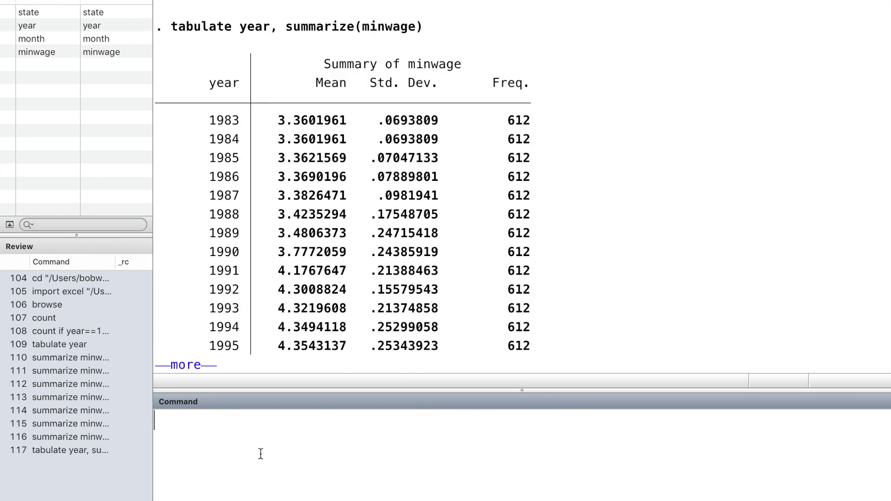
pyautogui.press('space')
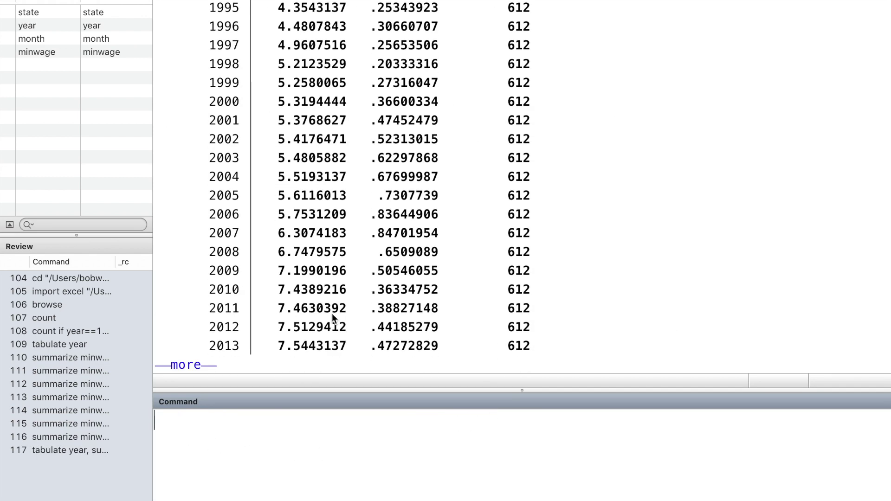
pyautogui.press('space')
pyautogui.scroll(10, 391, 236)
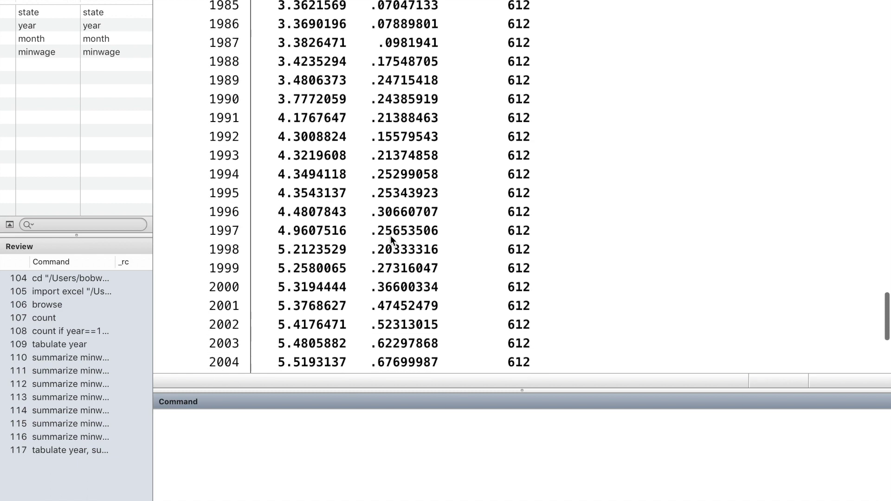
pyautogui.scroll(2, 391, 235)
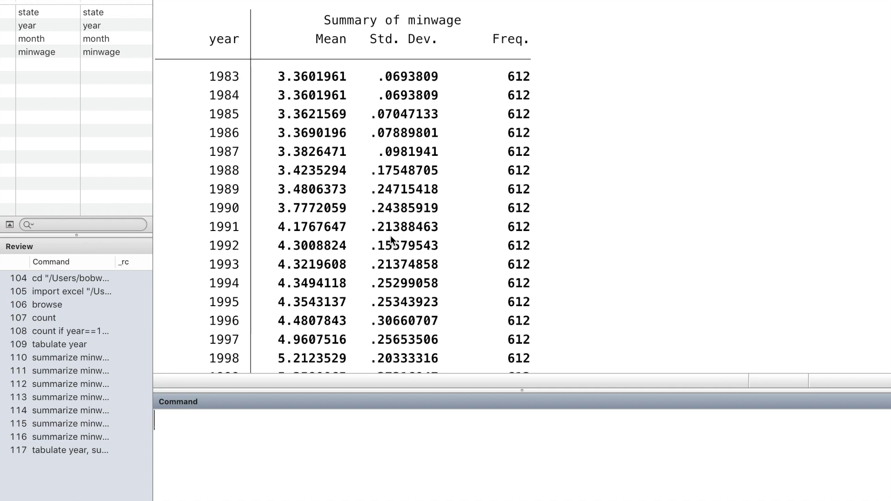
pyautogui.scroll(-3, 391, 236)
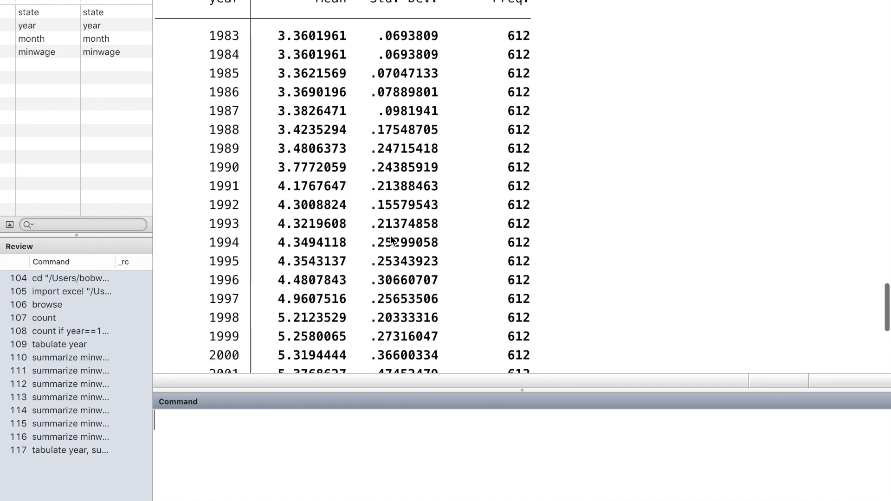
pyautogui.scroll(-10, 391, 235)
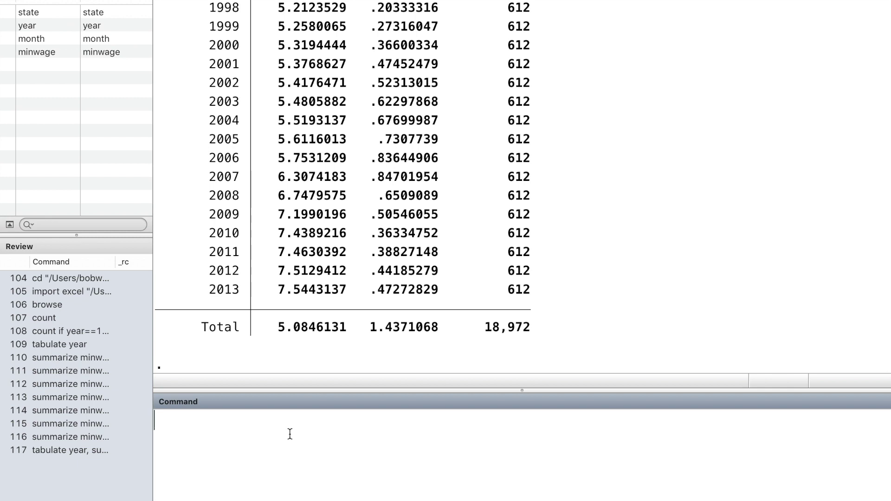
pyautogui.write('tabstat')
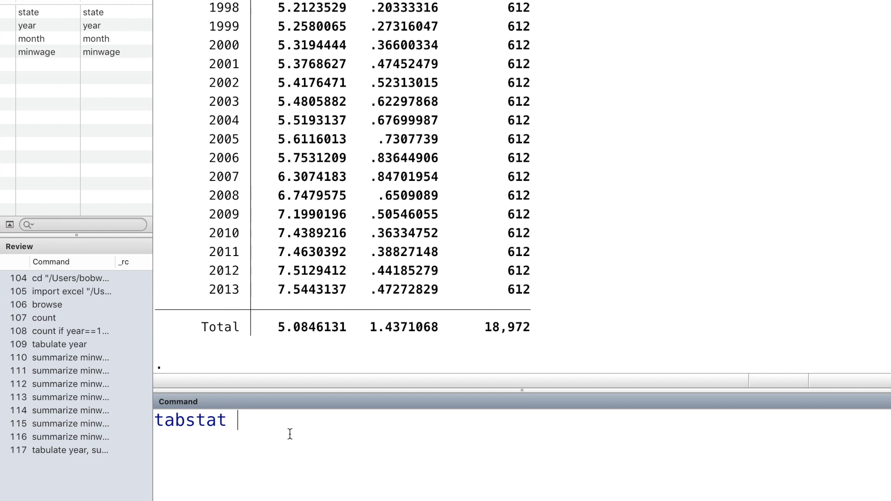
pyautogui.write(' minwage, s')
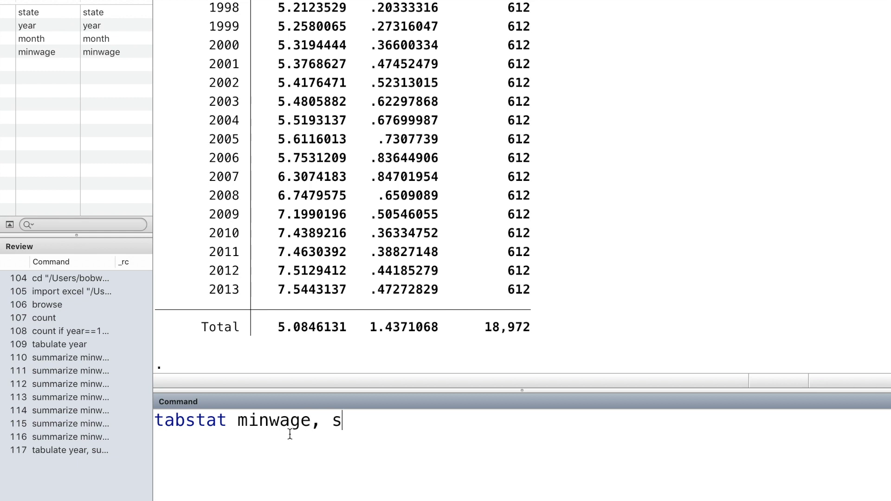
pyautogui.write('tatistics')
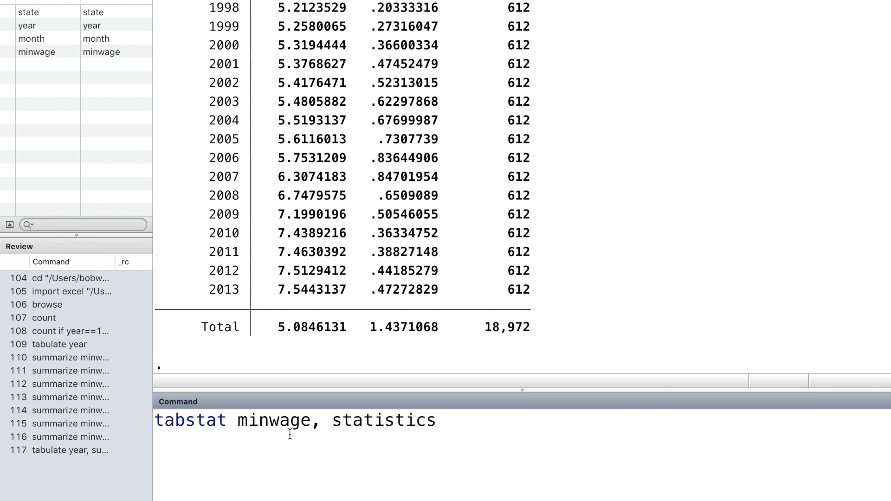
pyautogui.write('(n)')
# - Run tabstat minwage, statistics(n mean median) by(year); median rises from 3.35 to 7.25
pyautogui.press('Left')
pyautogui.write('n mean')
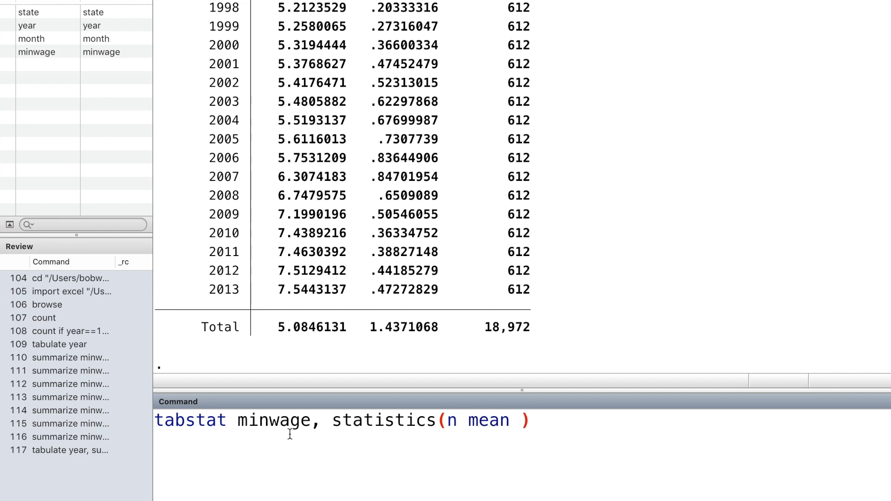
pyautogui.write(' media')
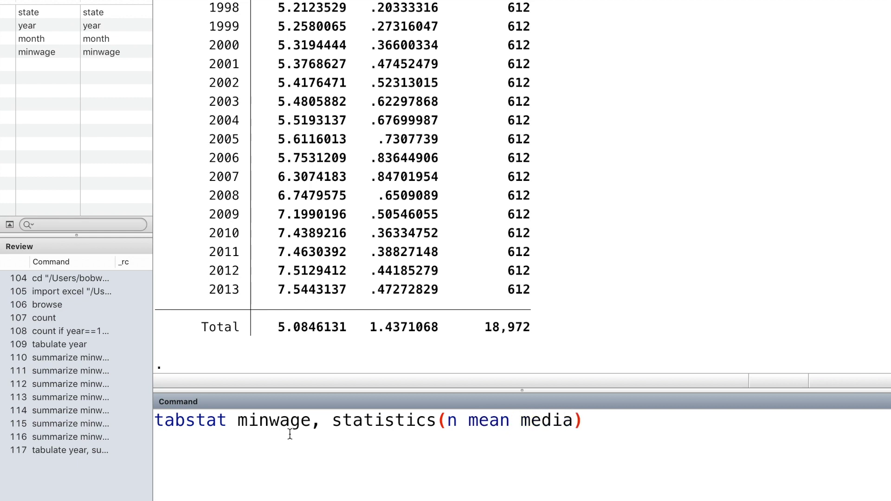
pyautogui.write('n) by(')
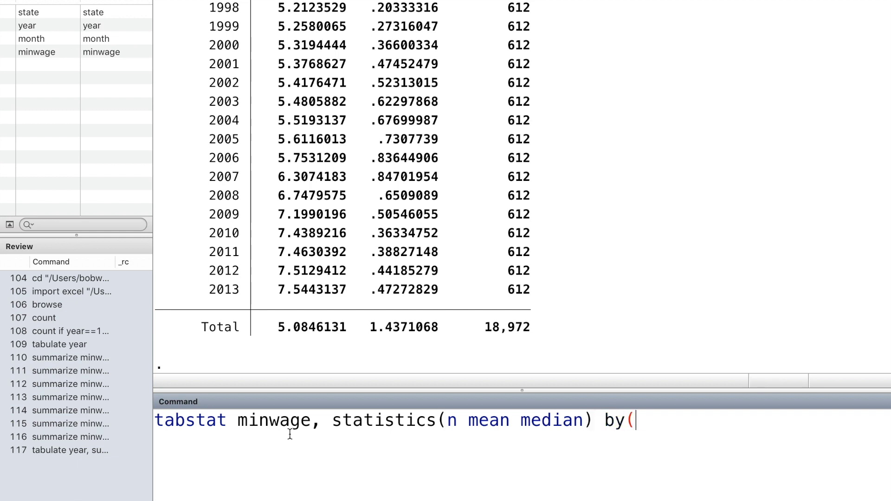
pyautogui.write(')')
pyautogui.write('year')
pyautogui.press('Return')
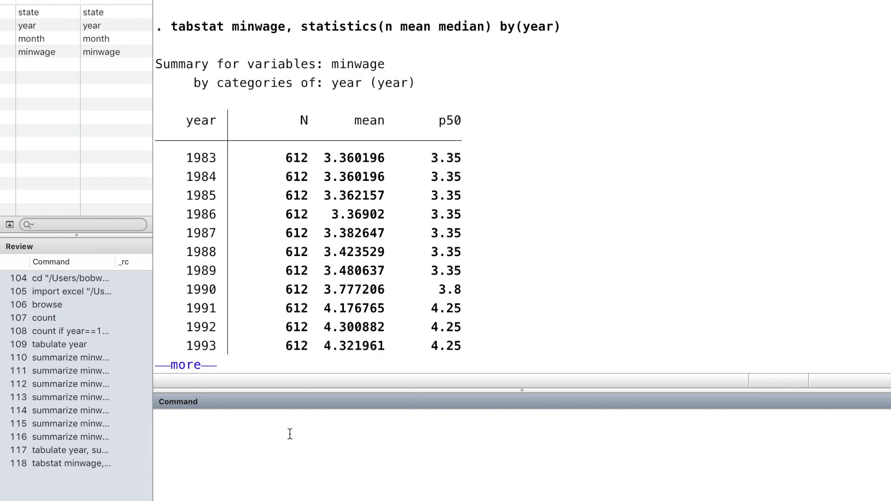
pyautogui.press('space')
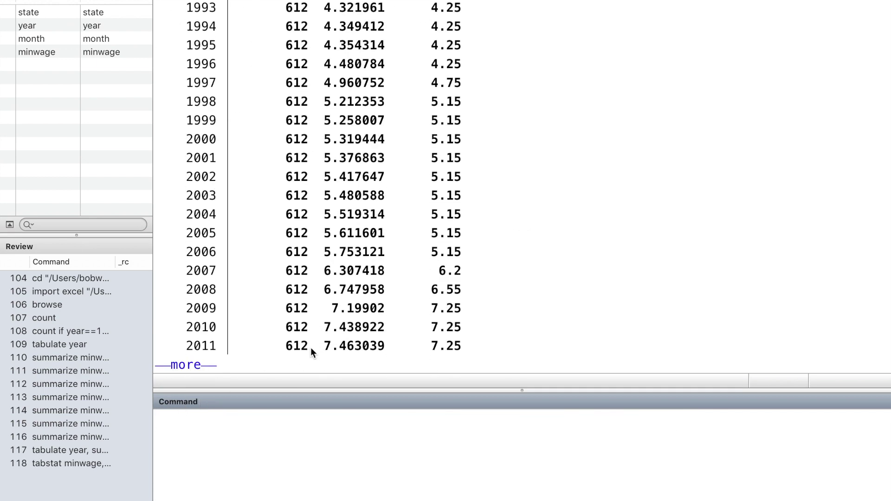
pyautogui.press('space')
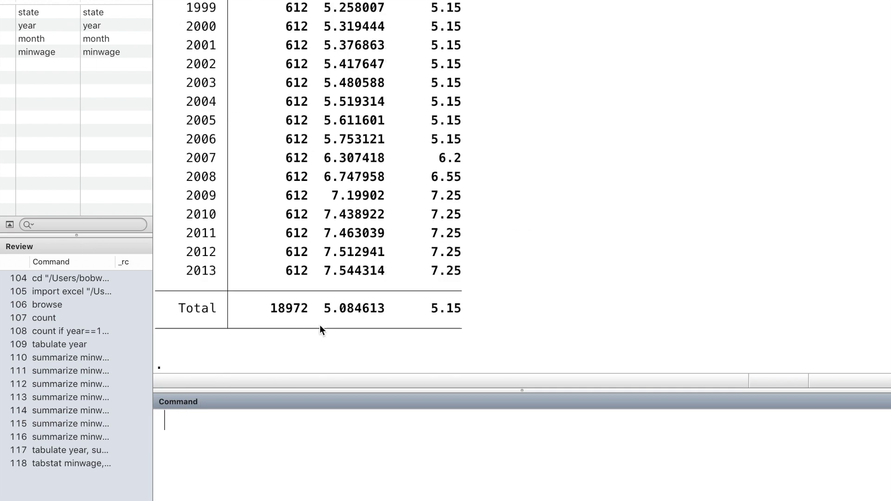
pyautogui.scroll(3, 344, 249)
pyautogui.scroll(5, 343, 249)
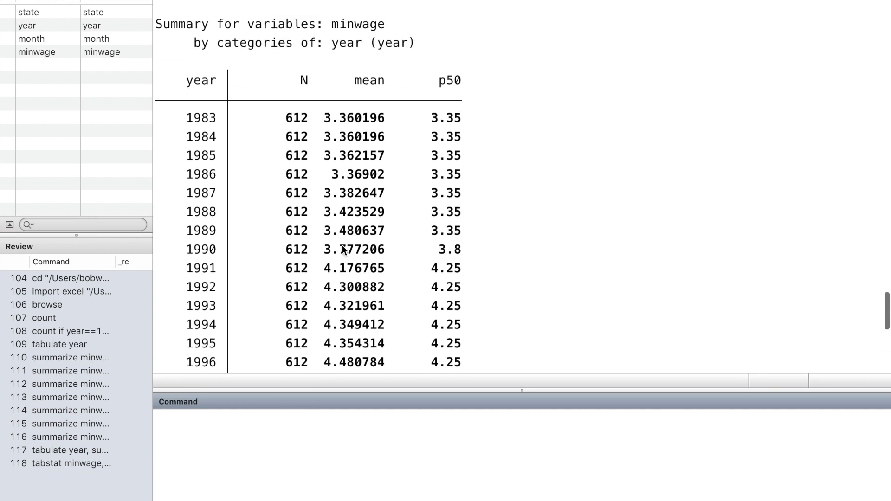
pyautogui.scroll(-5, 297, 325)
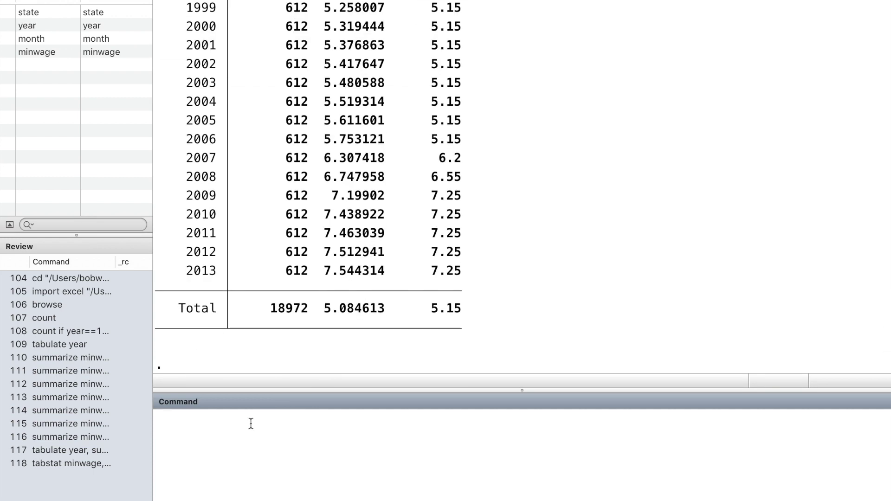
# - Generate yearmo=year*100+month and list observations 1/15, showing 198301 to 198403
pyautogui.write('gene')
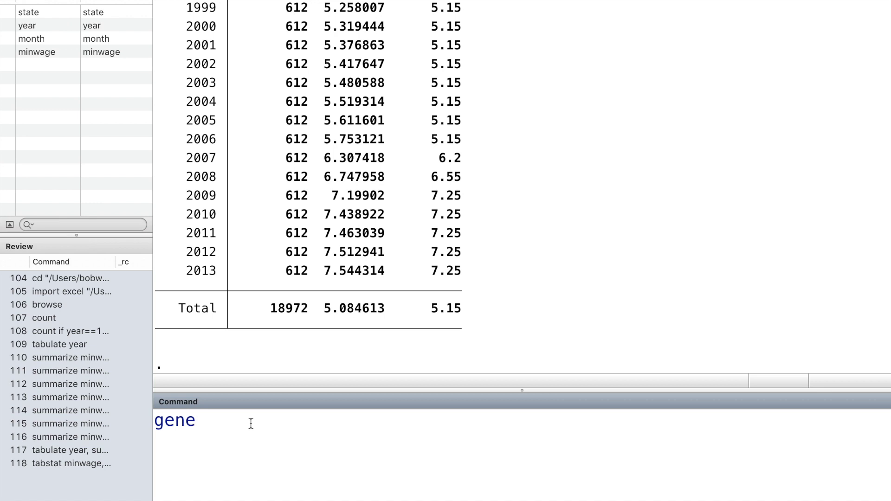
pyautogui.write('rate yearmo')
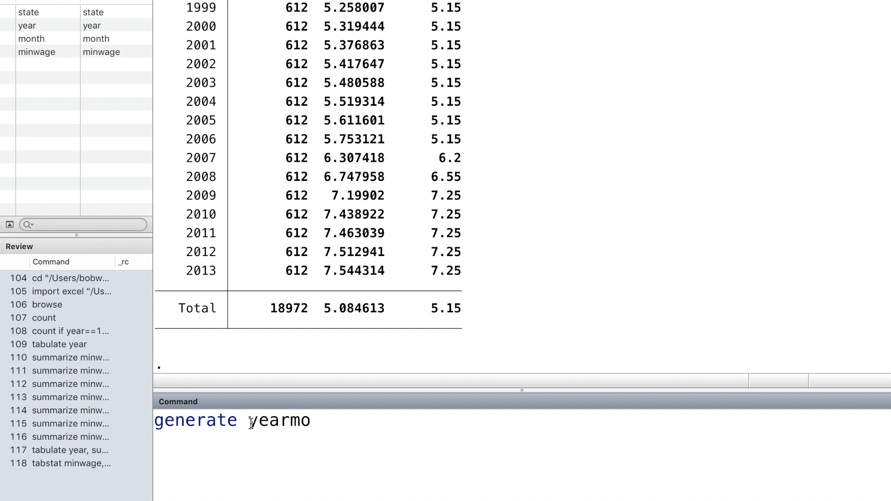
pyautogui.write('=year*100')
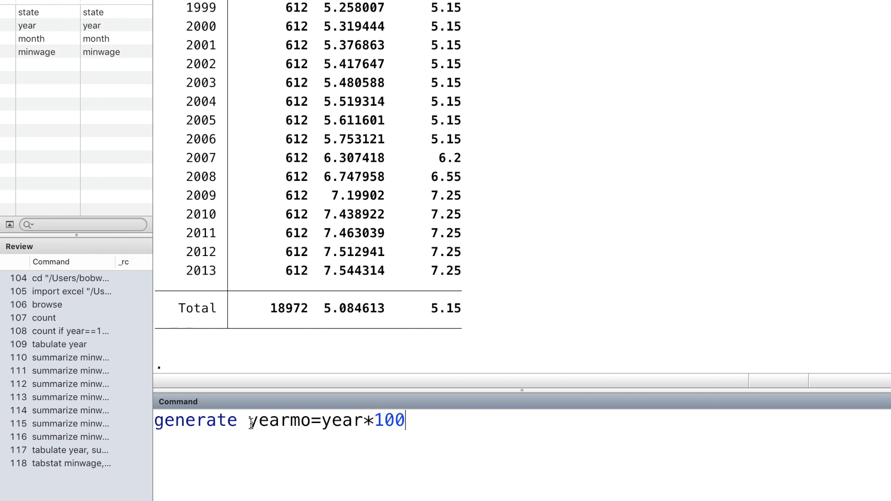
pyautogui.write('+month')
pyautogui.press('Return')
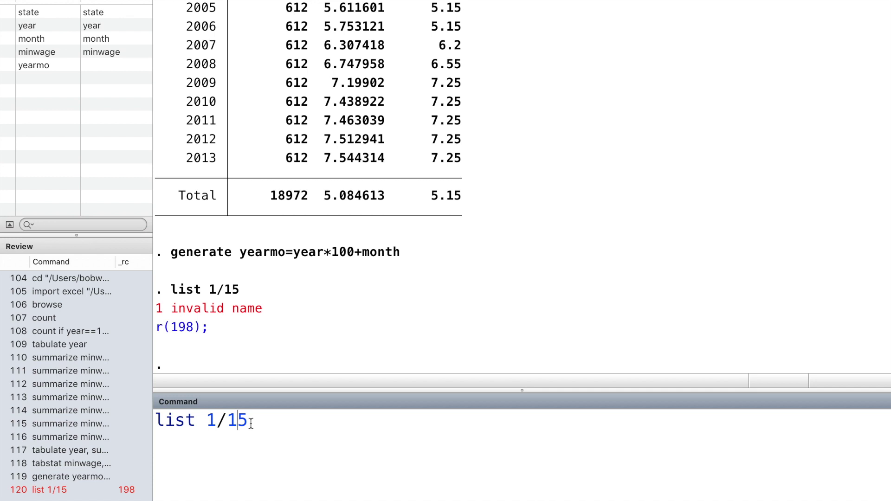
pyautogui.press('Left')
pyautogui.press('Left')
pyautogui.press('Left')
pyautogui.write('in')
pyautogui.press('Return')
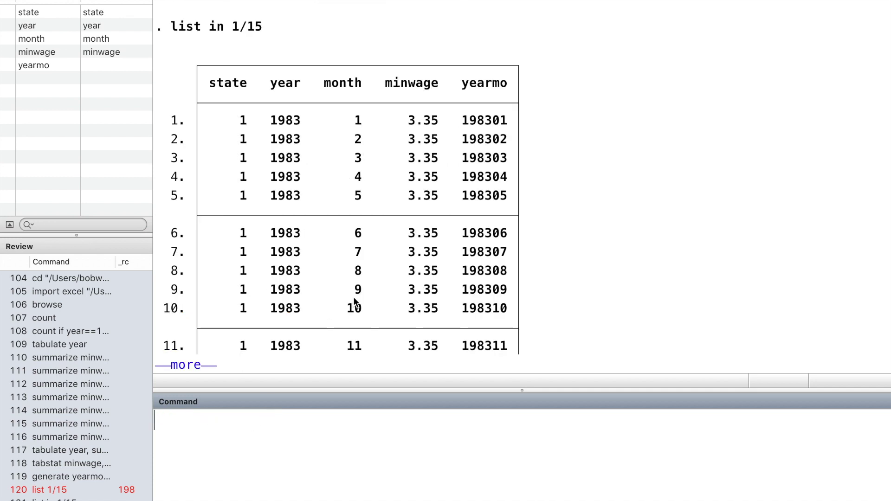
pyautogui.press('space')
pyautogui.scroll(5, 429, 256)
pyautogui.scroll(-3, 428, 255)
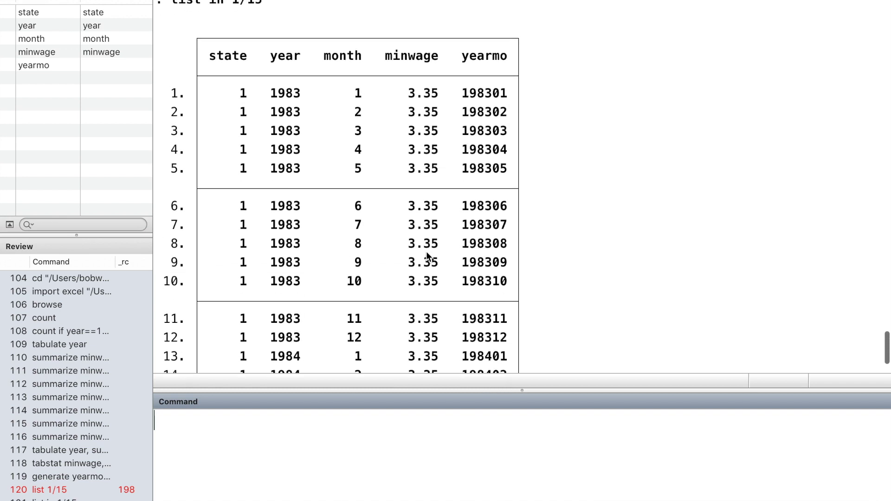
pyautogui.scroll(-1, 426, 252)
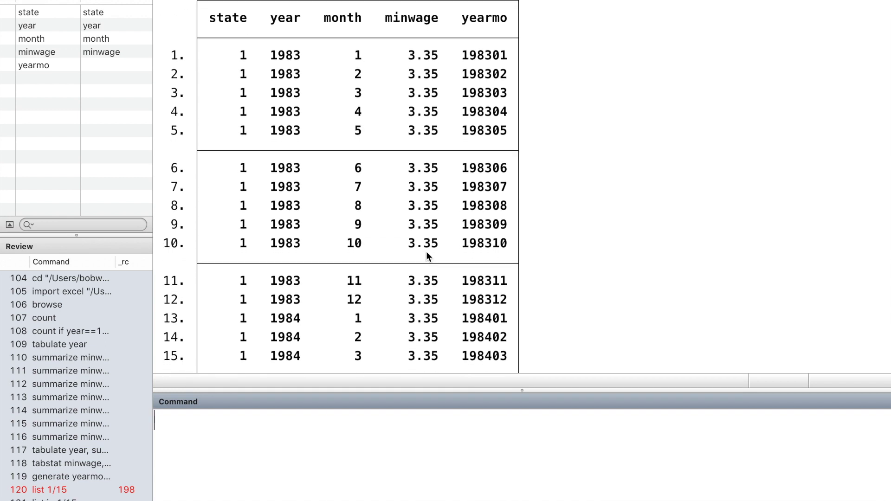
pyautogui.scroll(-2, 426, 251)
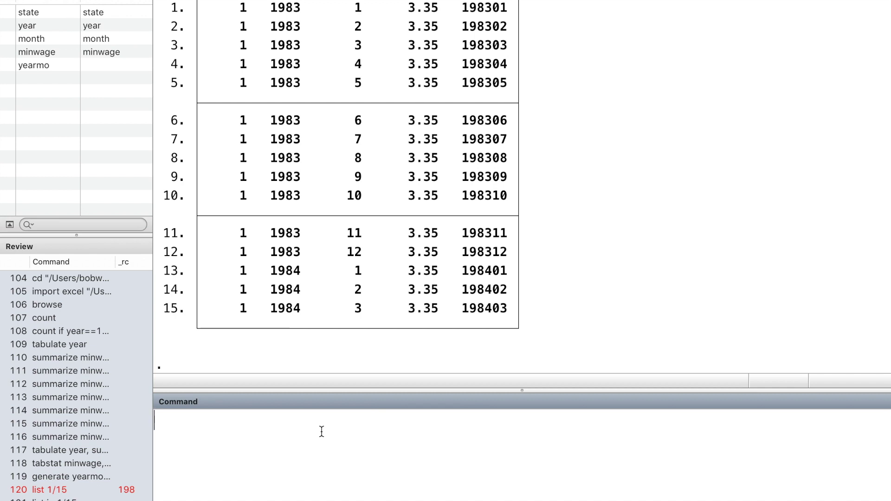
# - Generate yearmo2 = ym(year, month), giving monthly date values 276 to 290 for the first rows
pyautogui.write('generate')
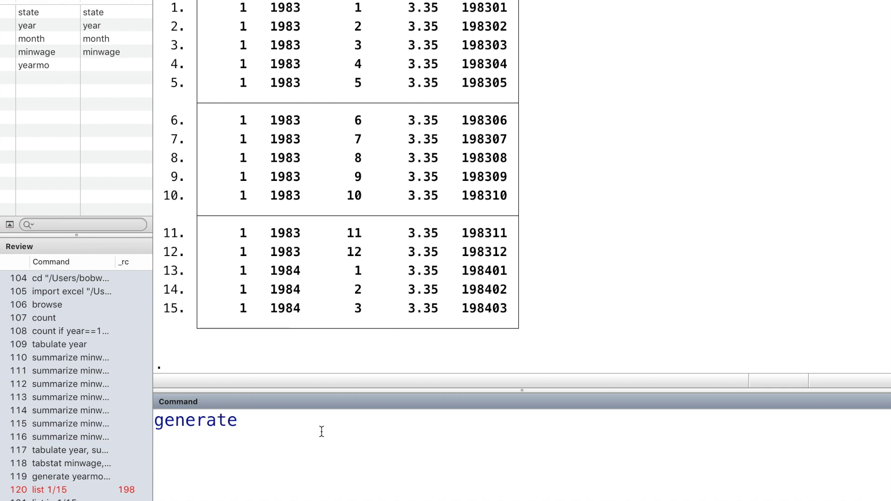
pyautogui.write(' yearmo2')
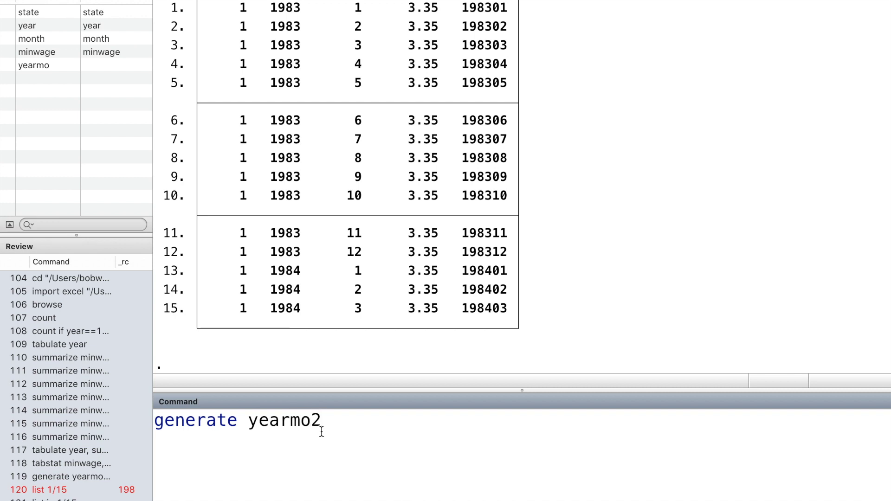
pyautogui.write('=ym()')
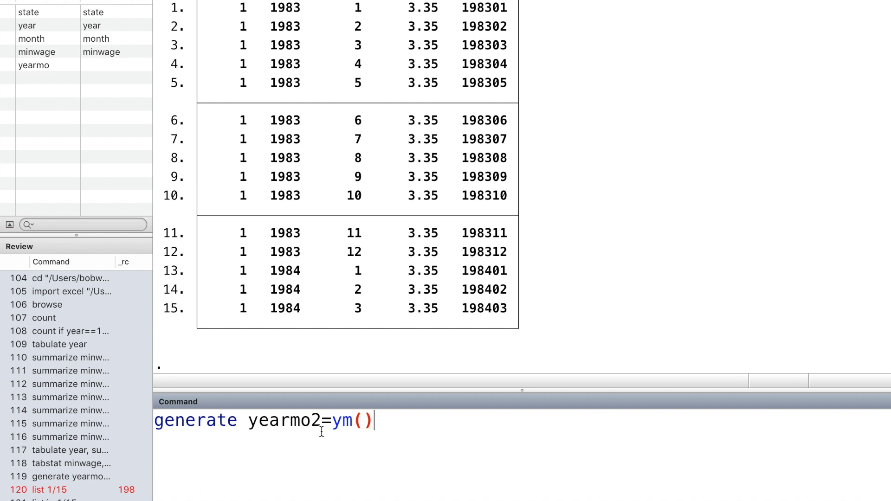
pyautogui.press('Left')
pyautogui.write('year,month')
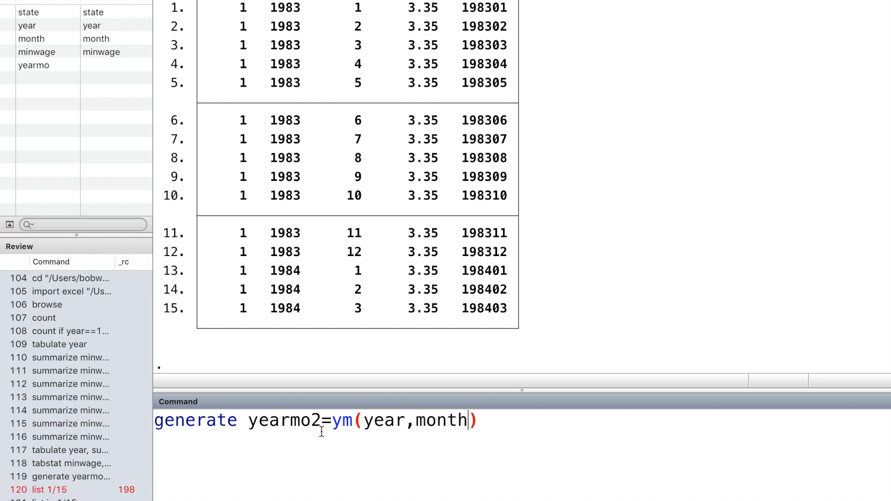
pyautogui.press('Return')
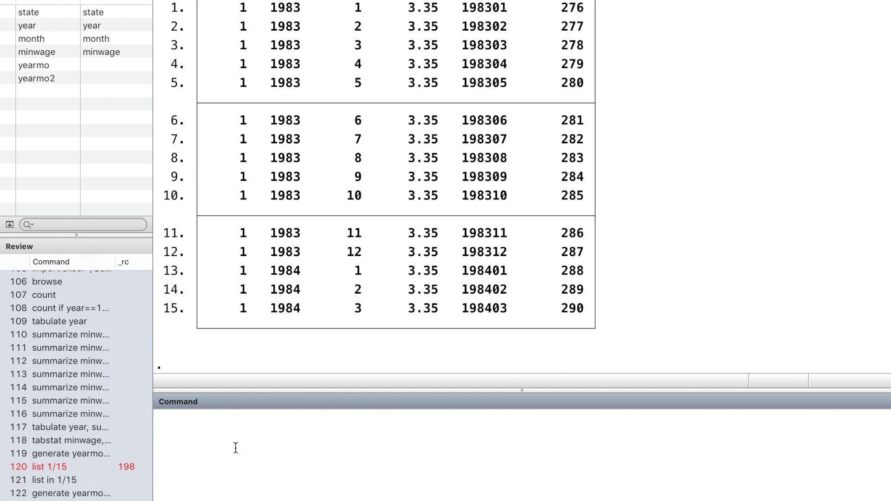
pyautogui.write('format')
pyautogui.write(' year')
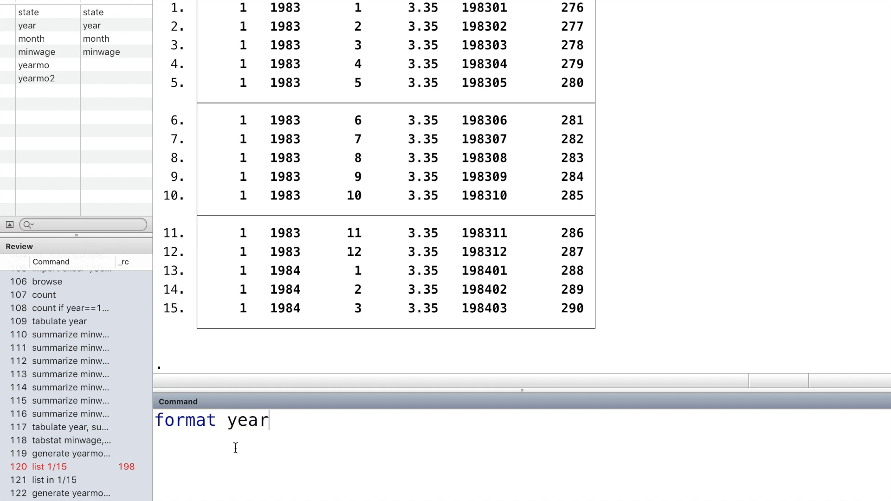
pyautogui.write('mo2')
pyautogui.write(' %tm')
# - Format yearmo2 as %tm, relist the first 15 observations, and rerun the 2004–2005 max minwage summary
pyautogui.press('Return')
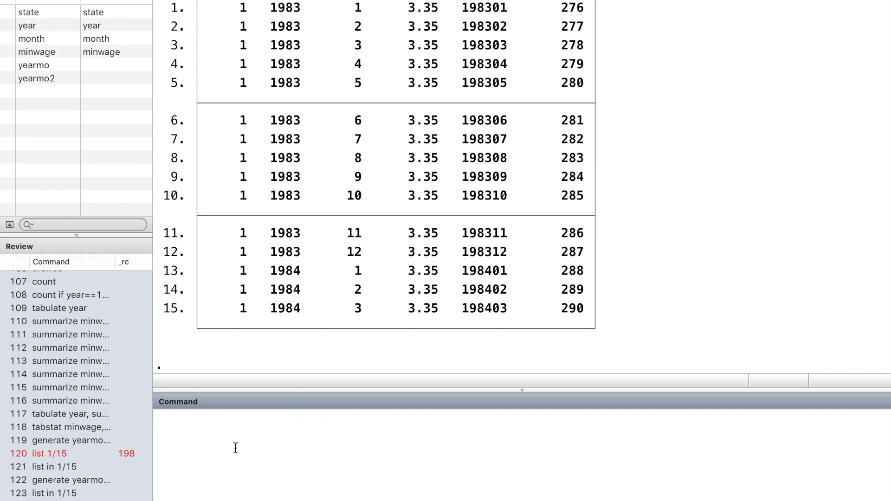
pyautogui.press('Up')
pyautogui.press('Up')
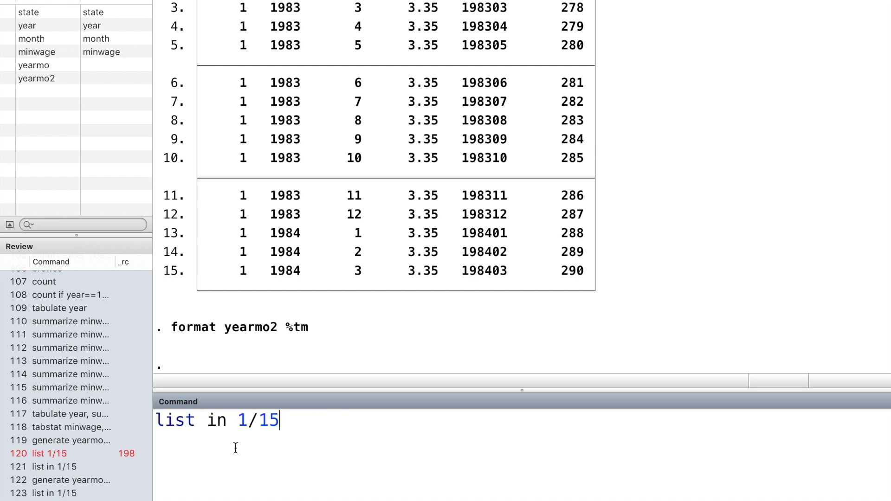
pyautogui.press('Return')
pyautogui.press('space')
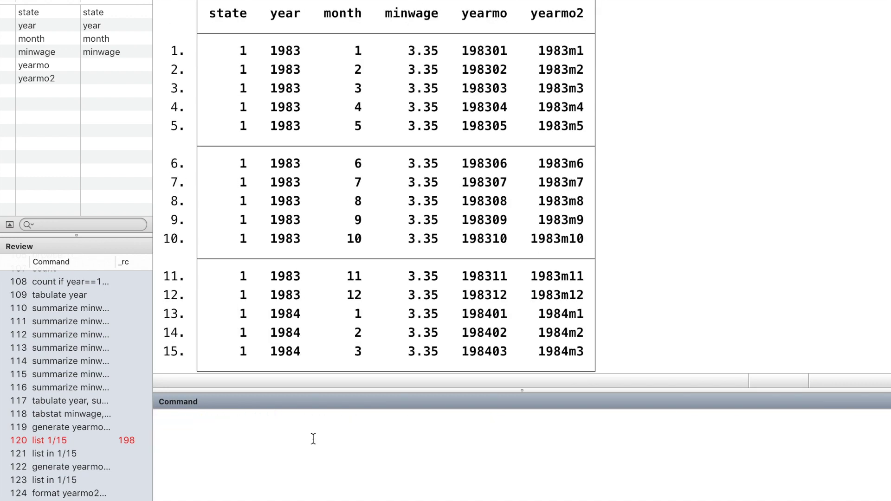
pyautogui.write('tabstat minwage if yearmo>=200401 & yearmo<=200505, statistics(max) by(year)')
pyautogui.press('Return')
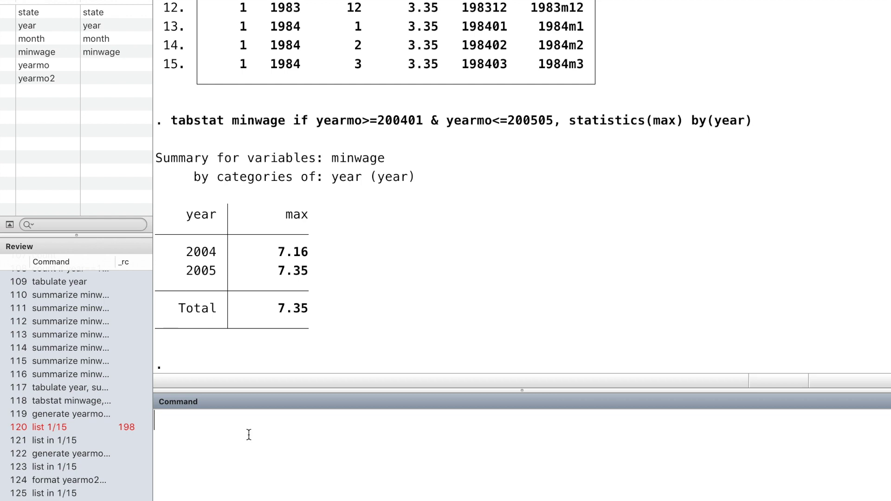
# - Show max minwage by yearmo for 200401–200505: 7.16 through 2004, 7.35 in 2005
pyautogui.press('pageup')
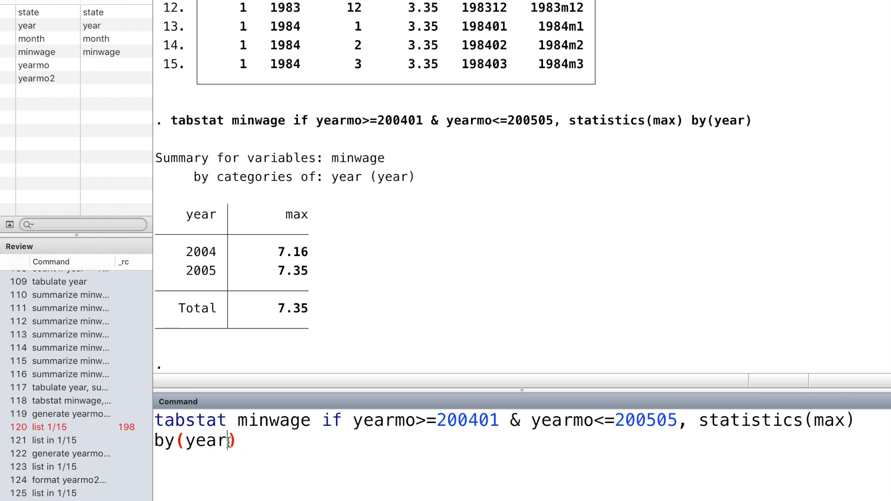
pyautogui.write('mo')
pyautogui.press('Return')
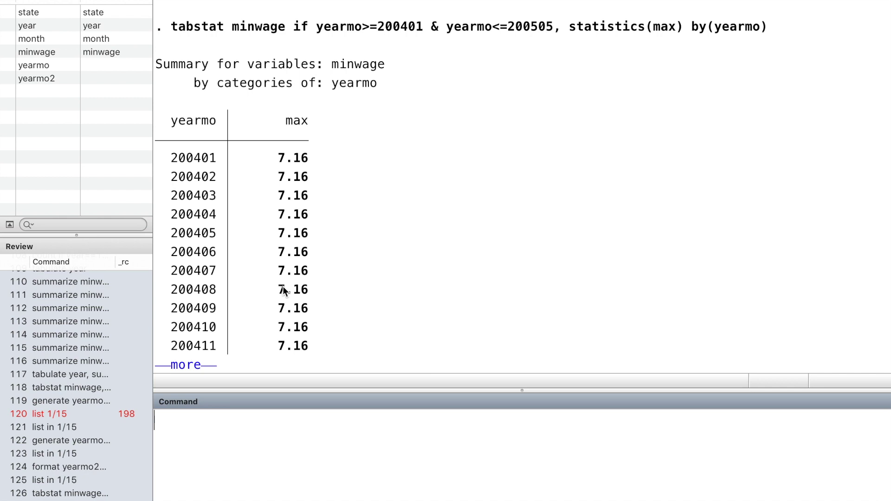
pyautogui.press('space')
pyautogui.scroll(3, 304, 256)
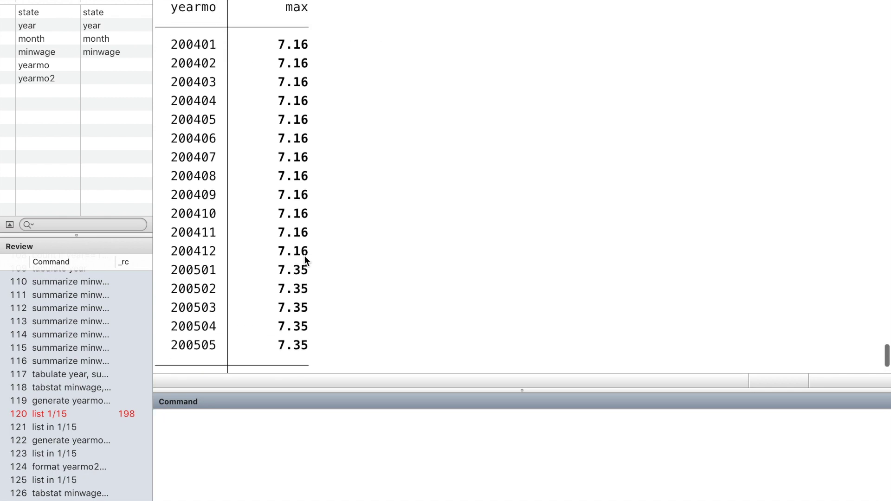
pyautogui.scroll(4, 305, 257)
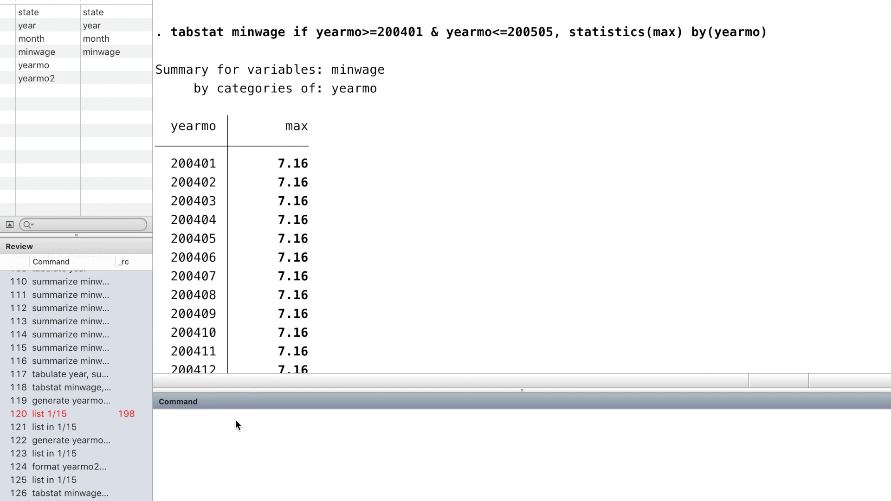
pyautogui.press('pageup')
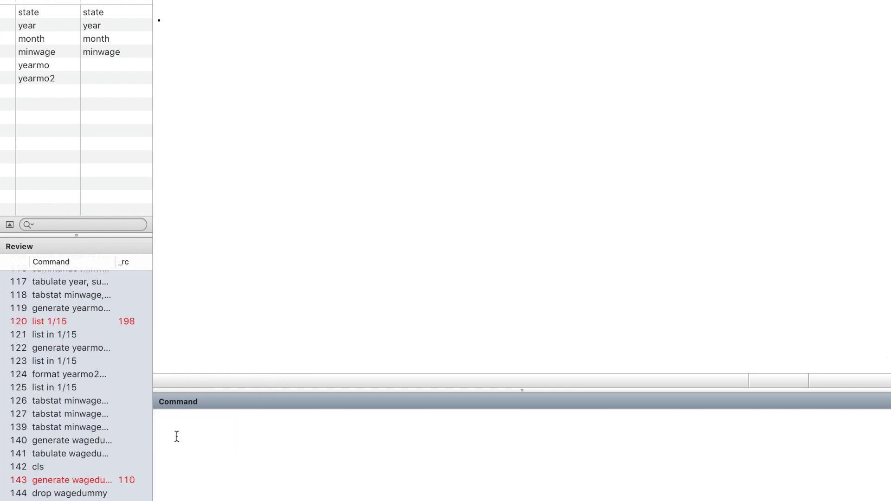
# - Create wagedummy = (minwage>7)
pyautogui.write('generate')
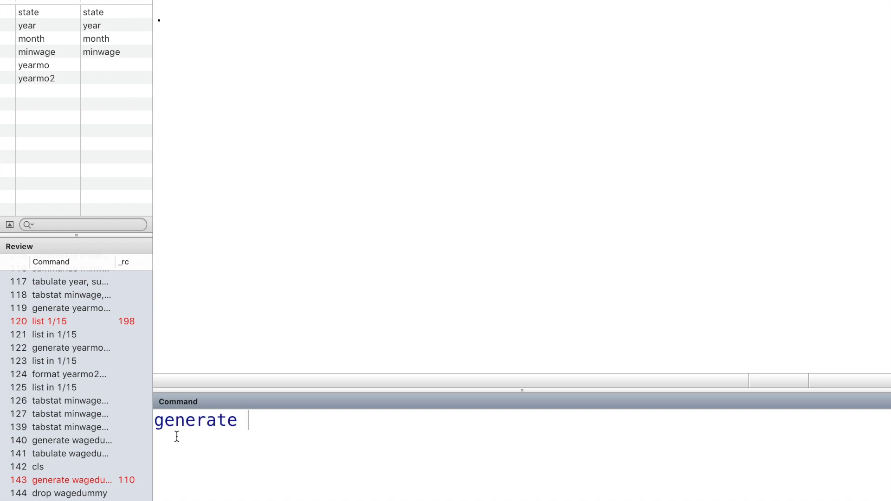
pyautogui.write(' wagedummy')
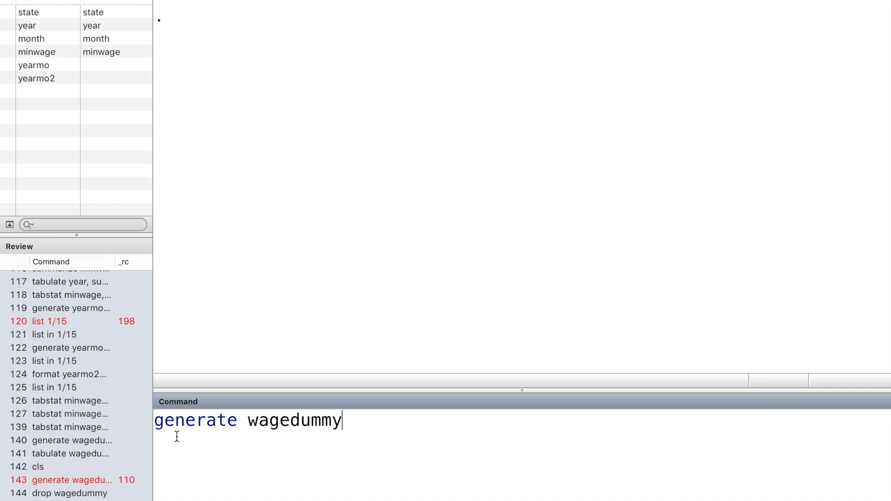
pyautogui.write('=(m)')
pyautogui.press('Left')
pyautogui.write('minw')
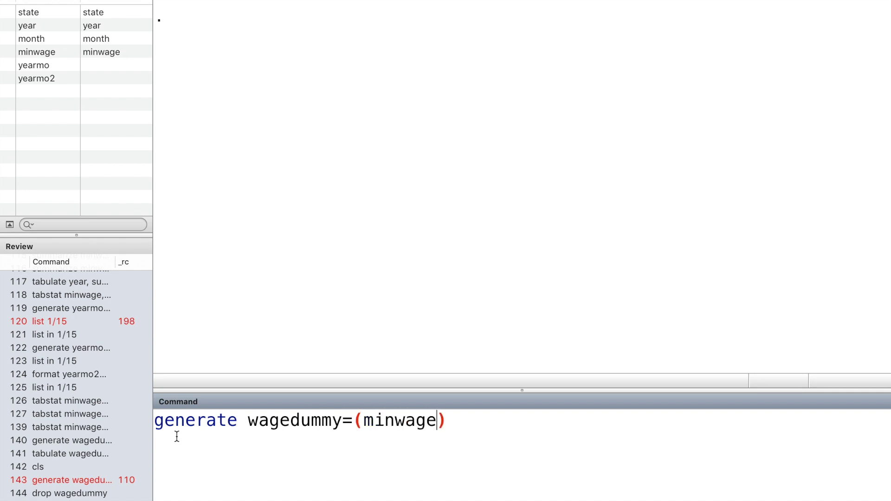
pyautogui.write('>7')
pyautogui.press('Return')
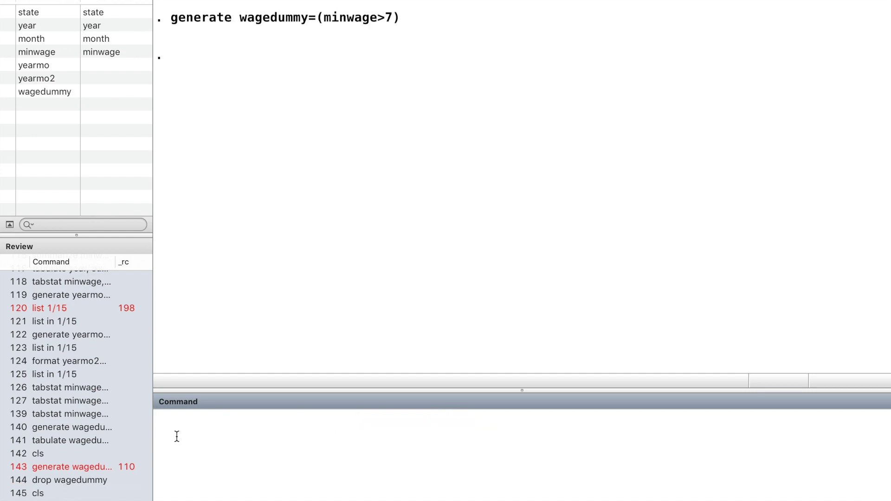
# - Tabulate wagedummy, showing 15,520 zeros and 3,452 ones
pyautogui.write('tabulate')
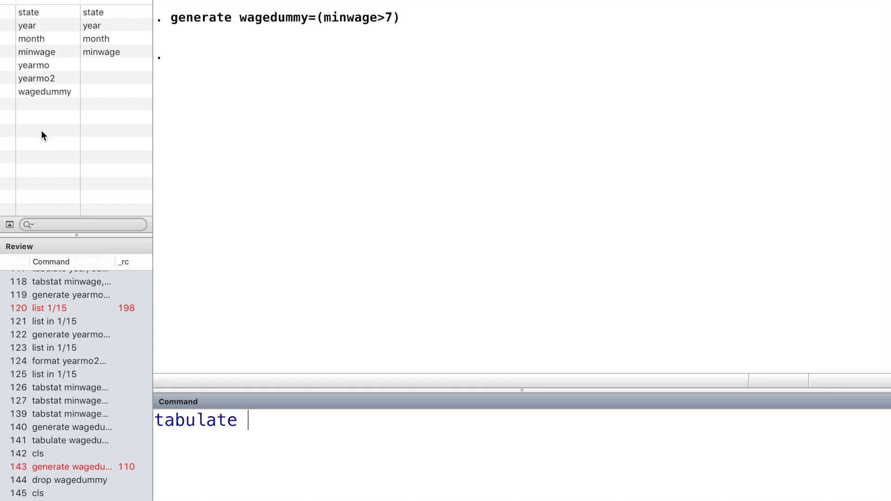
pyautogui.doubleClick(61, 91)
pyautogui.press('Return')
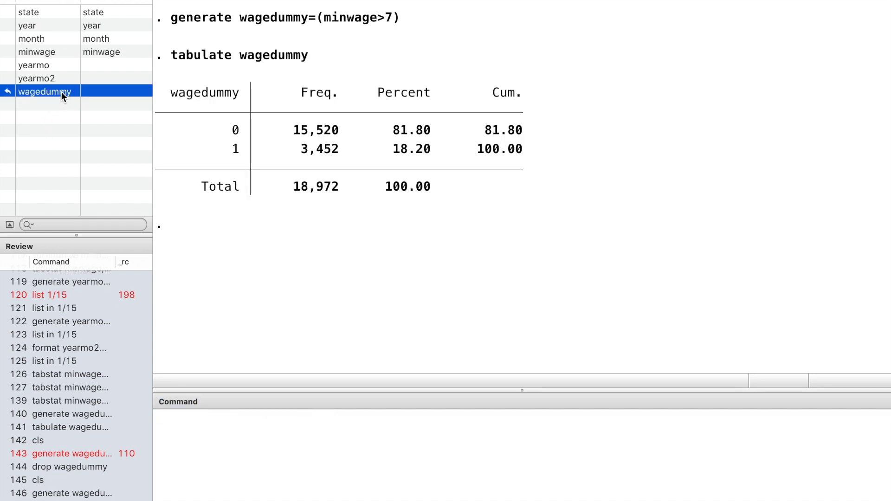
pyautogui.click(241, 447)
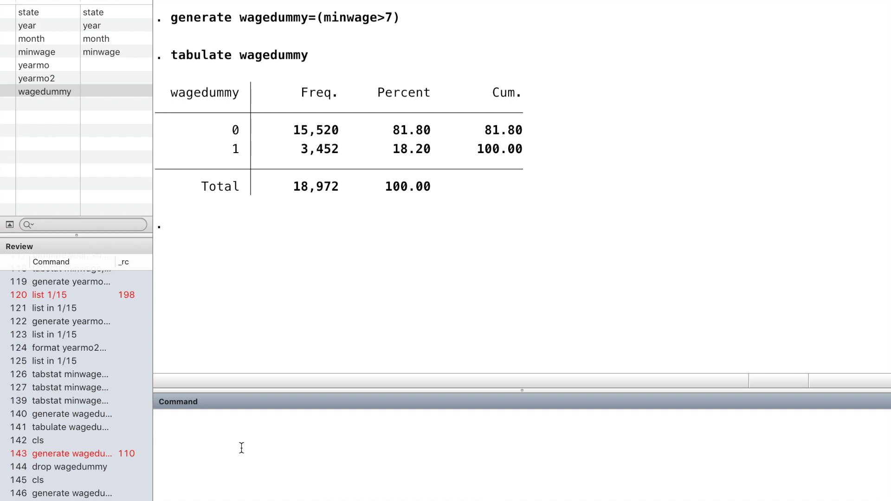
pyautogui.write('histogram m')
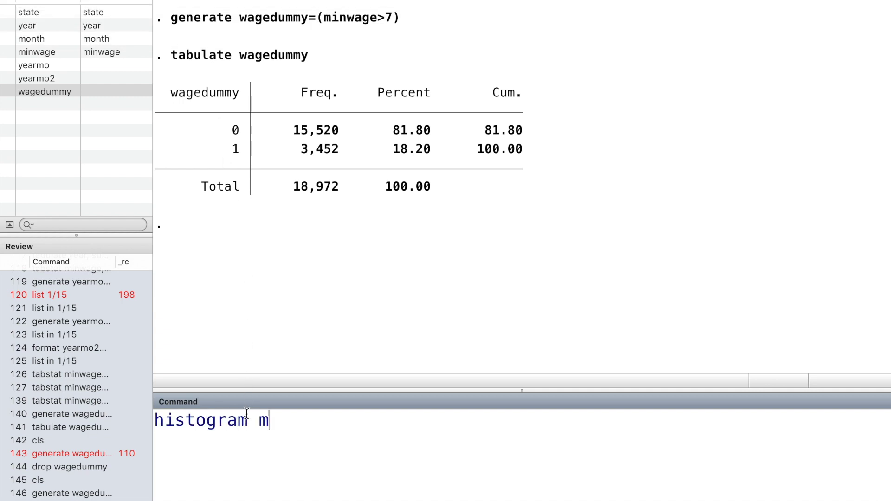
pyautogui.write('inwage i')
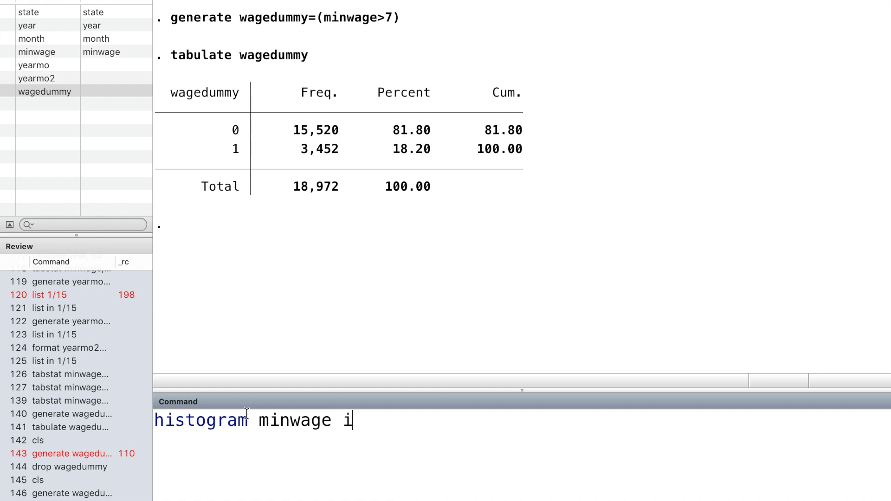
pyautogui.write('f year>=2010')
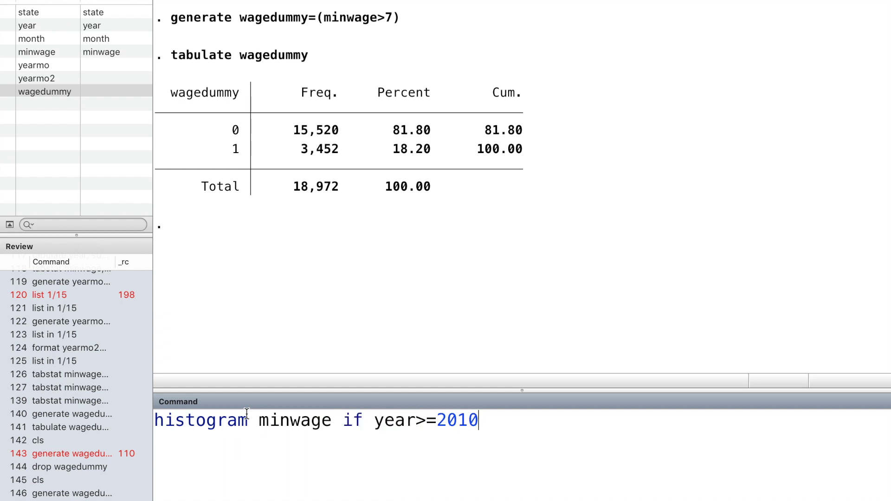
# - Plot a minwage histogram for year>=2010, then redraw it with frequency counts
pyautogui.press('Return')
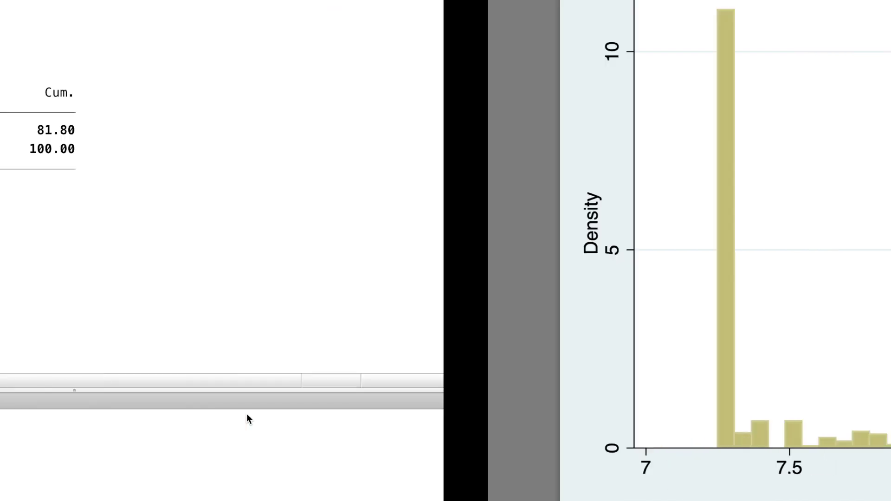
pyautogui.click(244, 413)
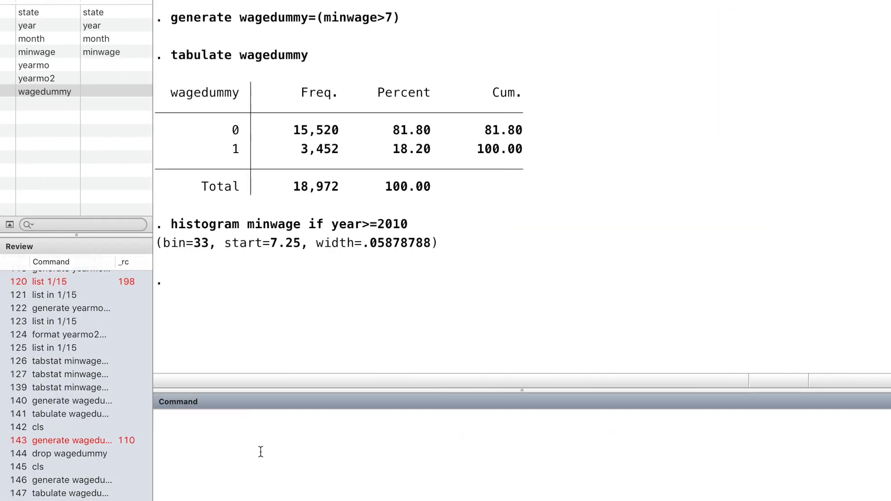
pyautogui.press('pageup')
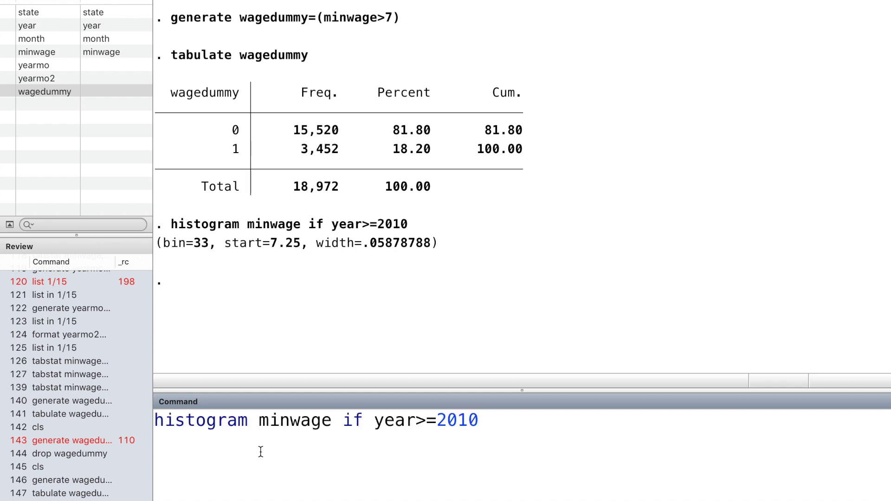
pyautogui.write(', frequency')
pyautogui.press('Return')
# - Add count labels to the bars of the frequency histogram with addlabel
pyautogui.press('pageup')
pyautogui.write('addl')
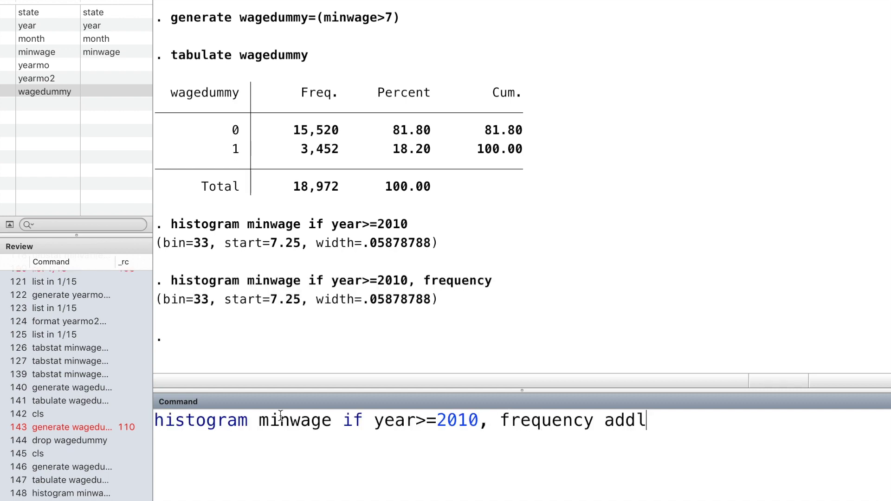
pyautogui.write('abel fc')
pyautogui.press('BackSpace')
pyautogui.press('BackSpace')
pyautogui.press('Return')
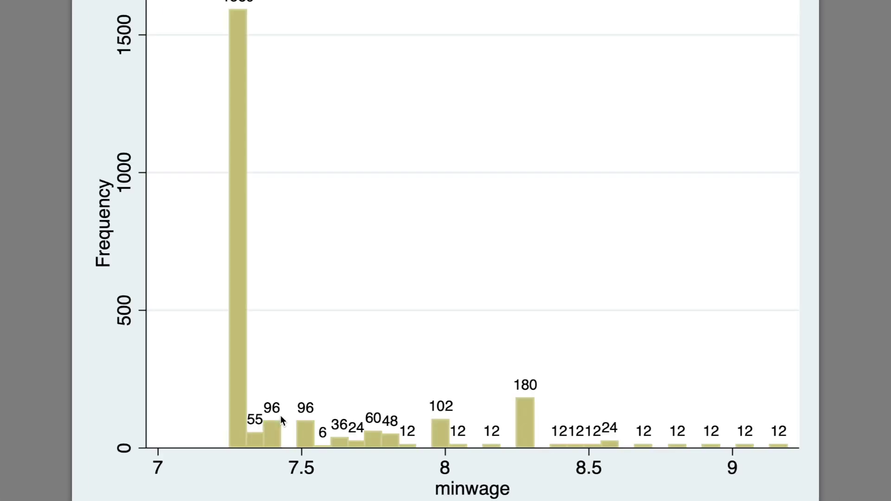
pyautogui.press('super+w')
pyautogui.press('pageup')
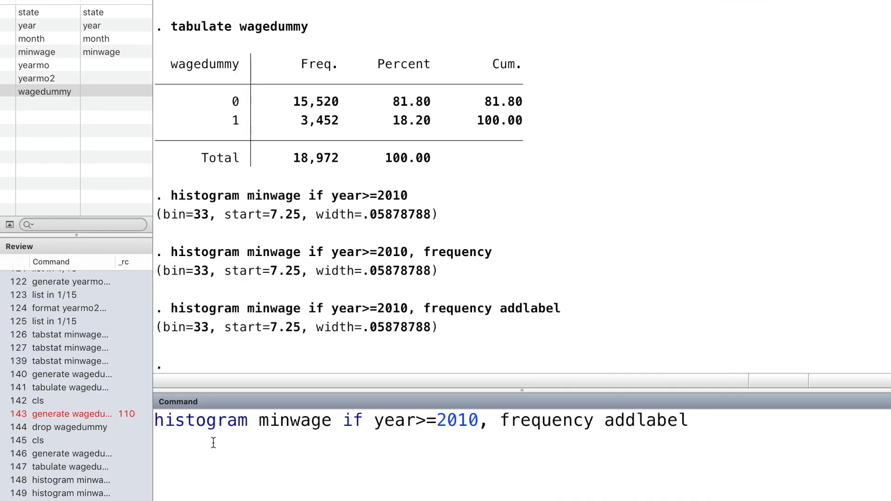
# - Redraw the histogram with orange bars, black outlines and the title 'Histogram of Minimun Wages'
pyautogui.write('fcolor(orange) l')
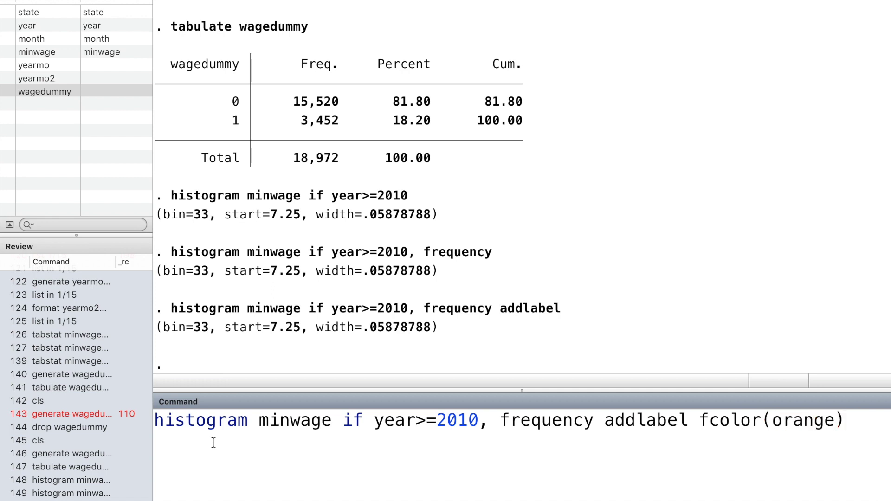
pyautogui.write('colo')
pyautogui.press('BackSpace')
pyautogui.write('lor(blac')
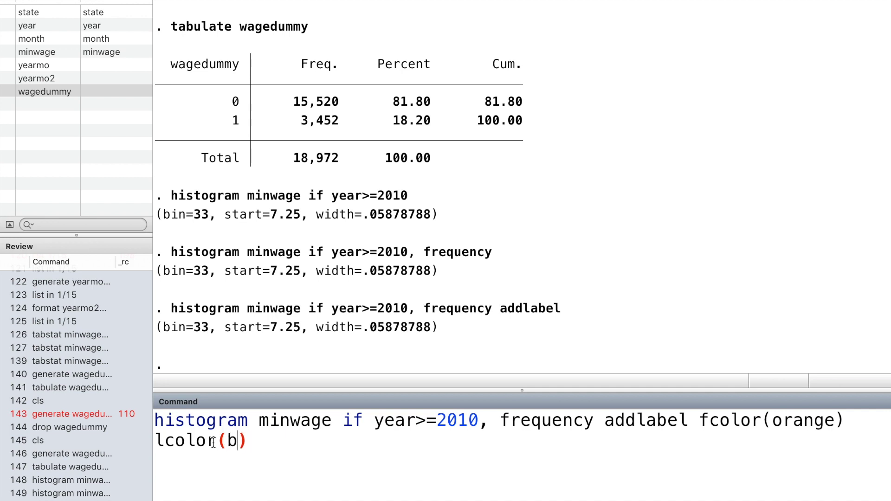
pyautogui.write('k) title("')
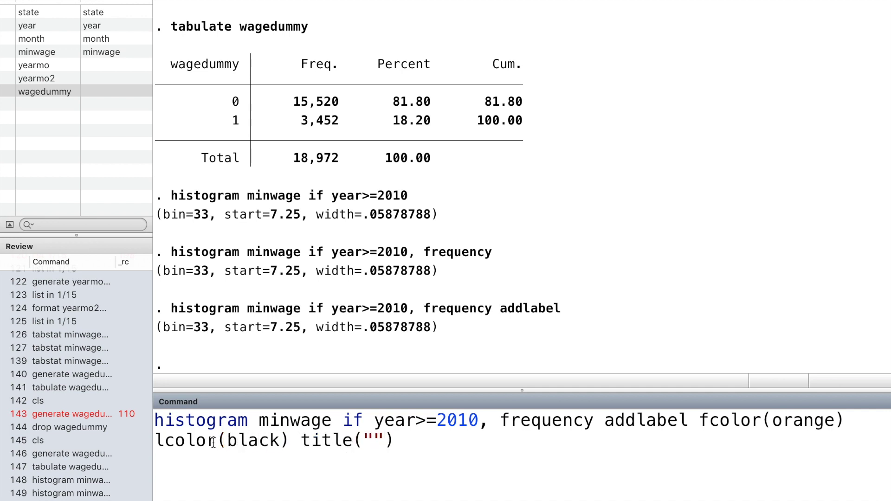
pyautogui.write('Histogr')
pyautogui.write('am of Min')
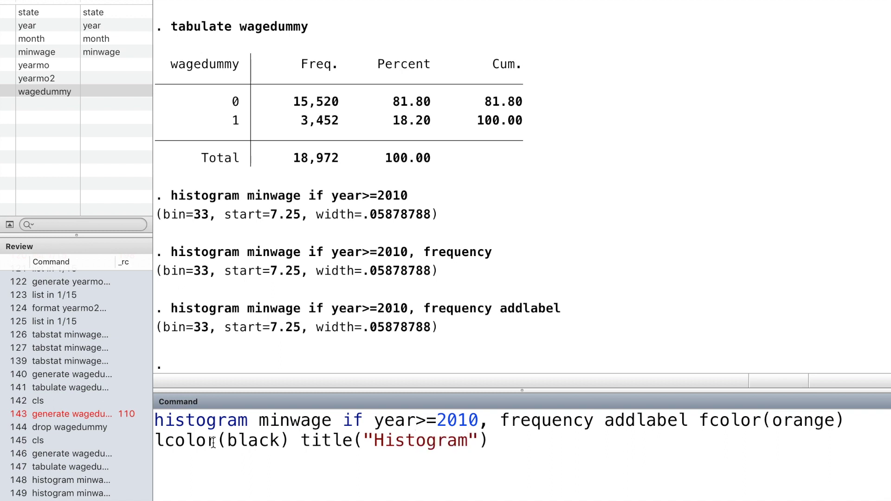
pyautogui.write('imun Wages')
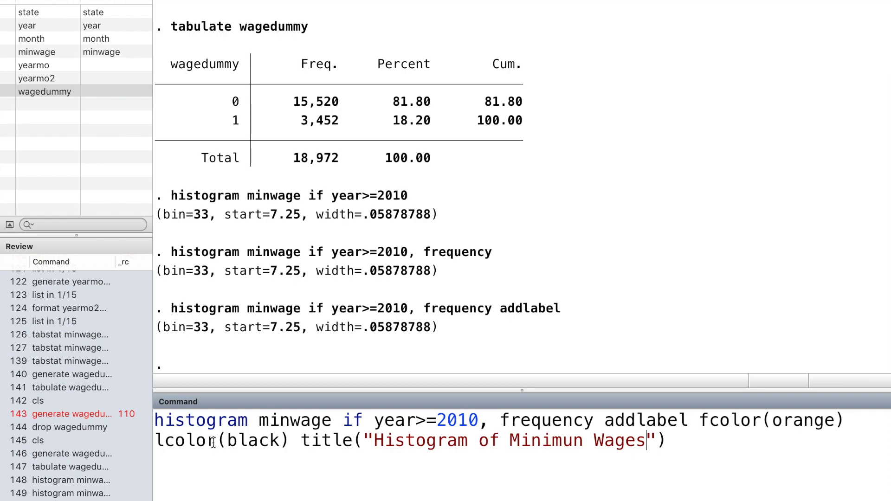
pyautogui.press('Return')
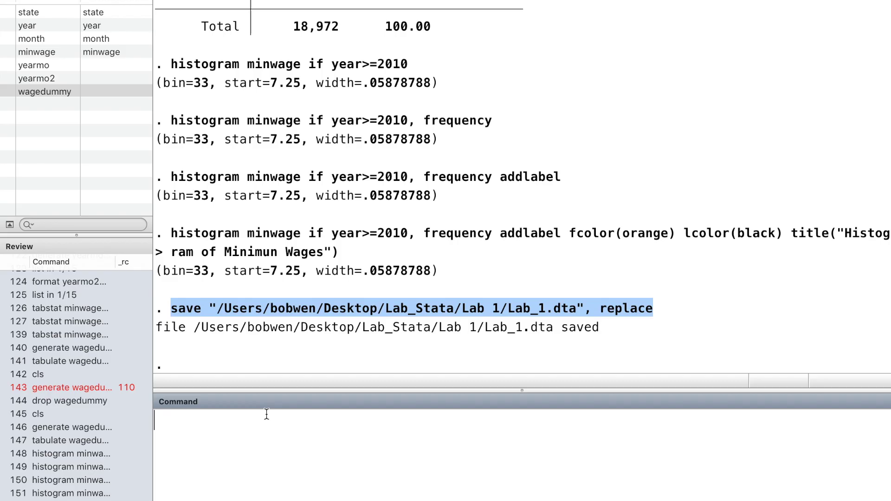
pyautogui.write('Collap')
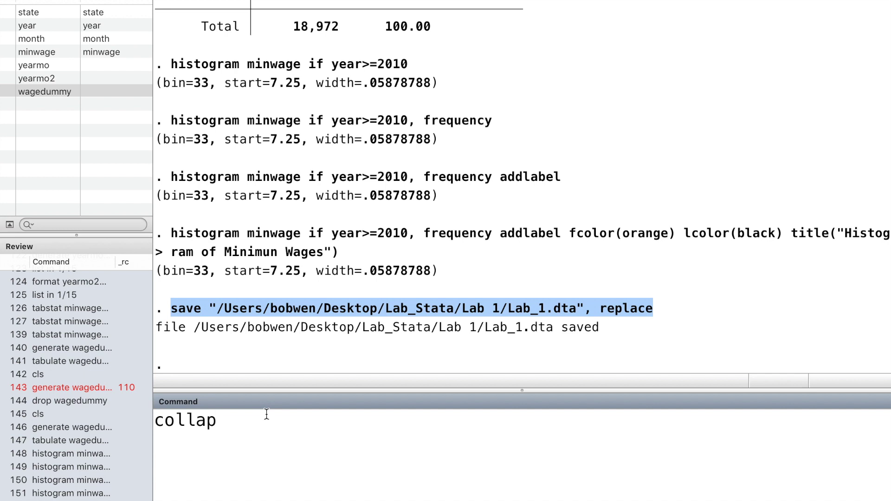
pyautogui.write('se')
# - Run collapse (mean) m_minwage=minwage, by(yearmo2) to get monthly mean wages
pyautogui.write('()')
pyautogui.press('Left')
pyautogui.write('mean')
pyautogui.press('Right')
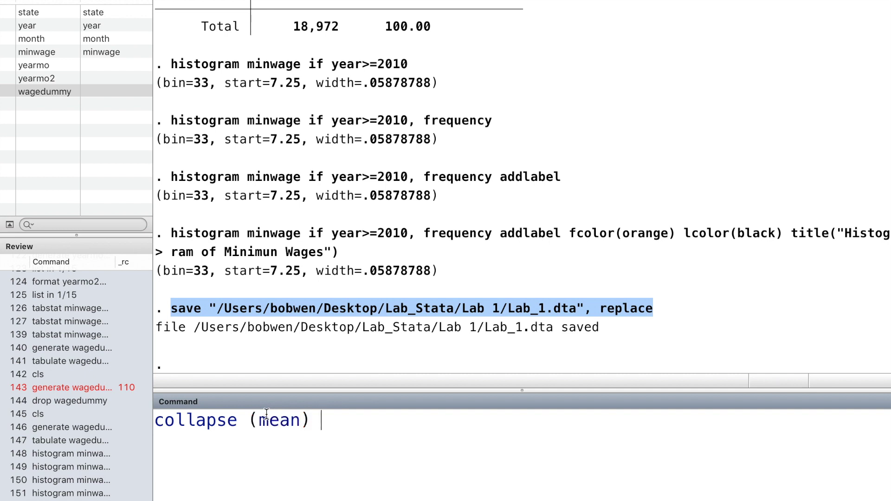
pyautogui.write('m_minwage')
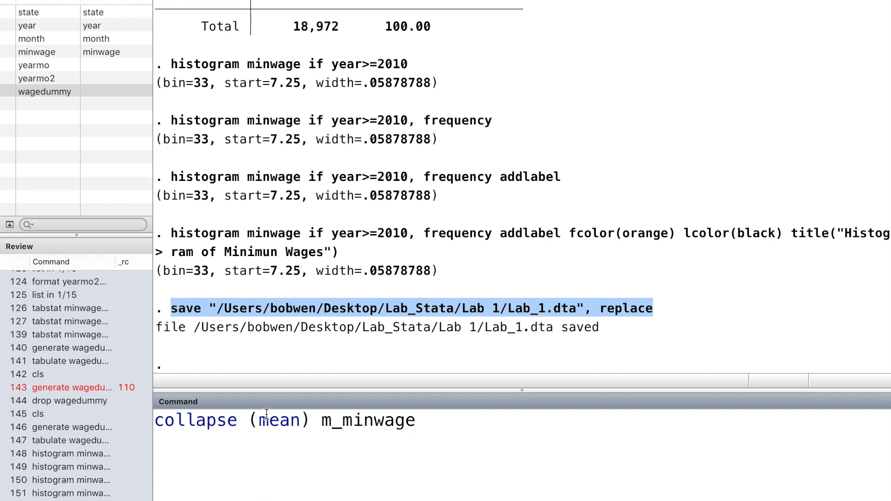
pyautogui.write('=minwage')
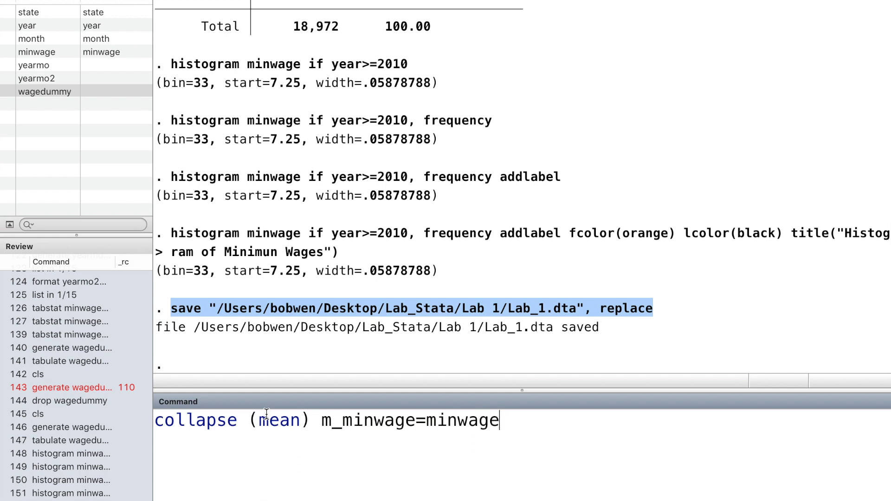
pyautogui.write(', by()')
pyautogui.press('Left')
pyautogui.write('year')
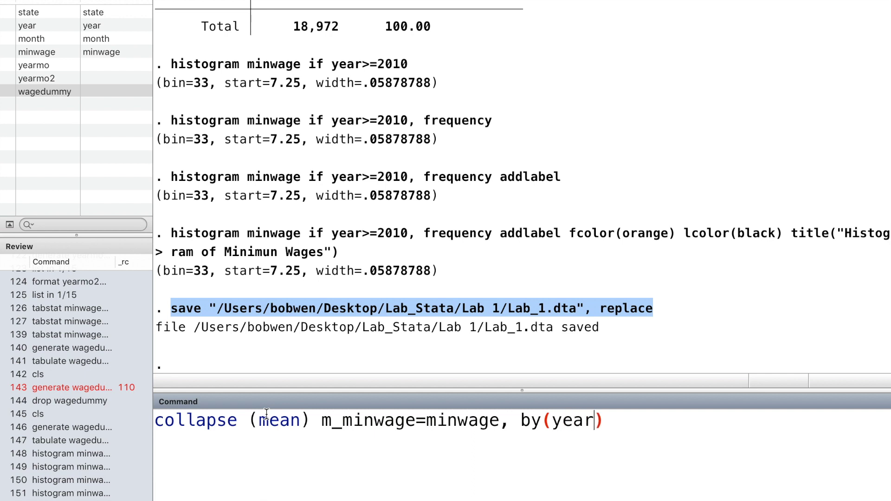
pyautogui.write('mo2')
pyautogui.press('Return')
pyautogui.write('scatter')
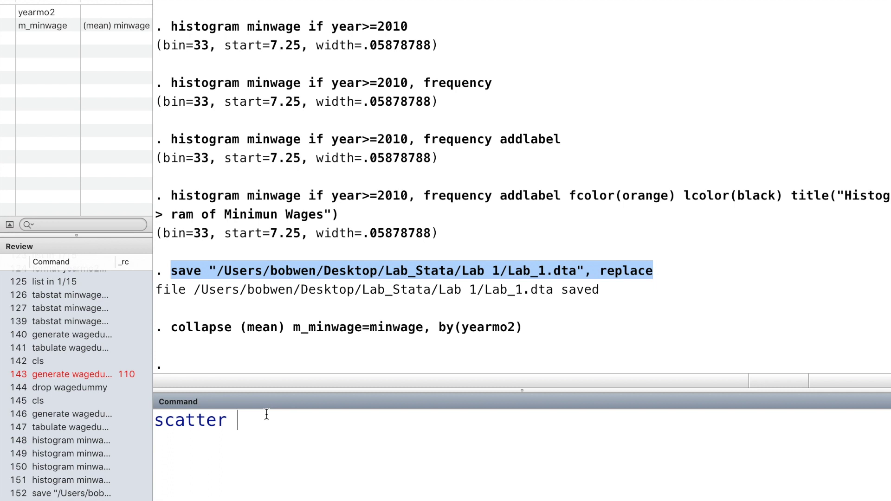
# - Complete the command 'scatter m_minwage yearmo2' by inserting both variables from the Variables pane
pyautogui.click(69, 27)
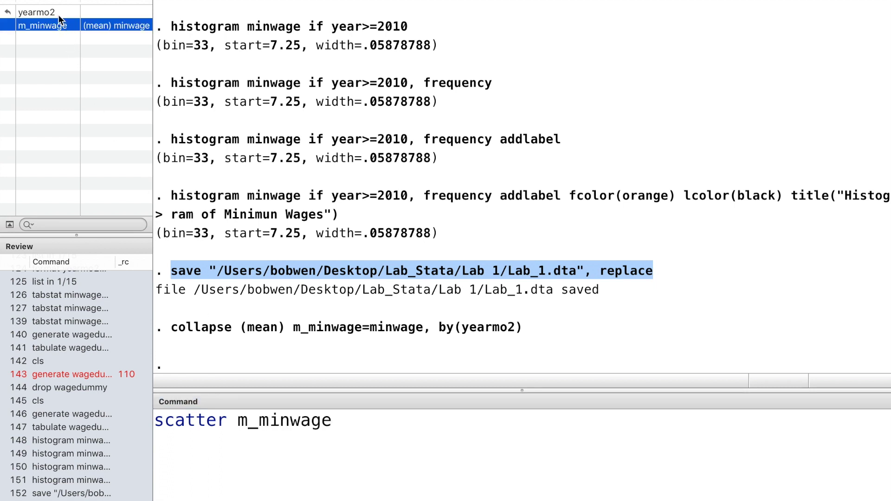
pyautogui.click(58, 15)
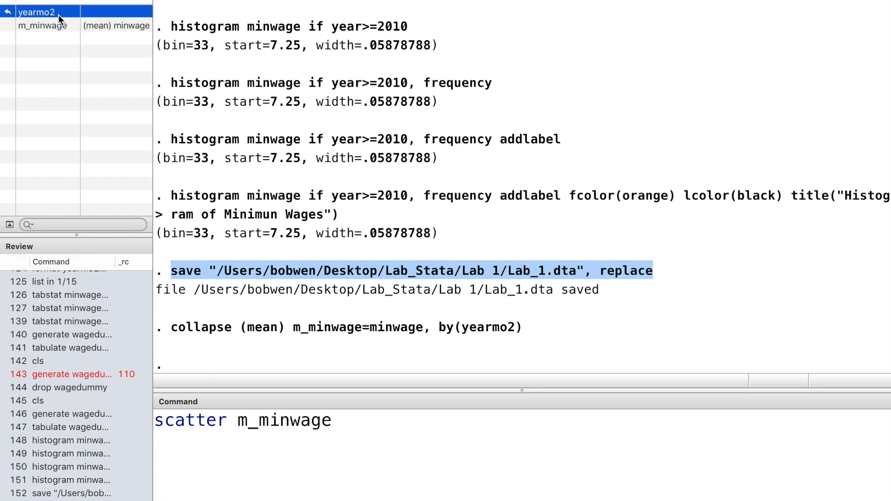
pyautogui.click(459, 423)
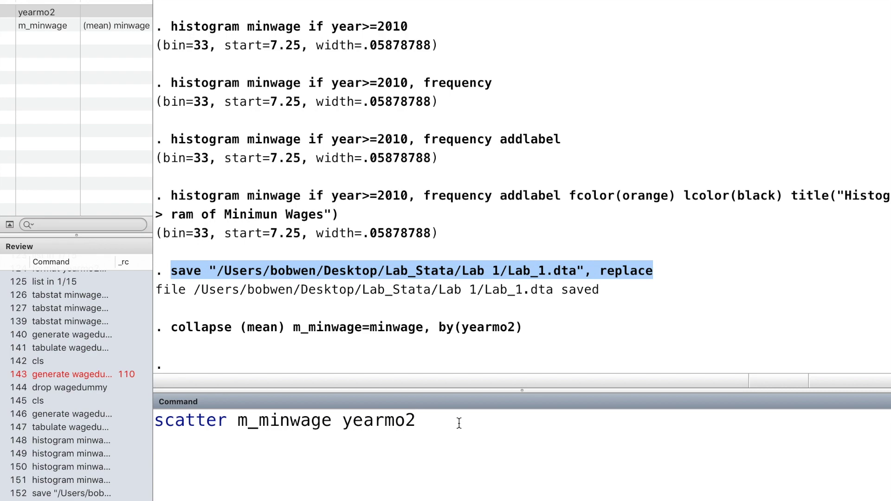